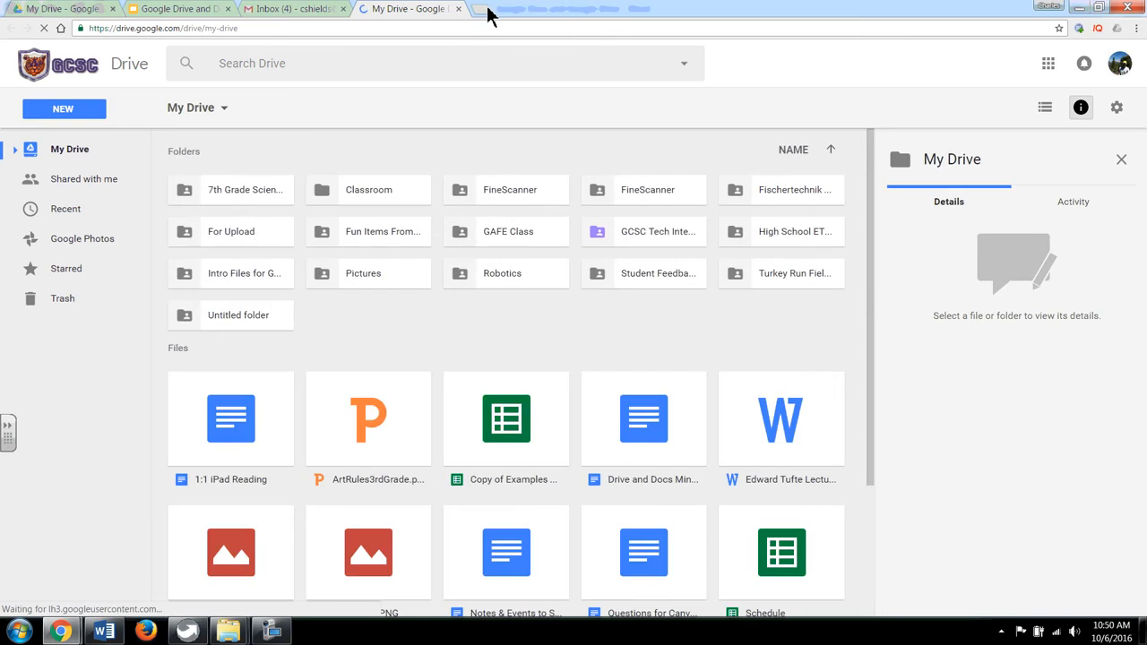
Step: Go to drive.google.com in a new browser tab
text(dri)
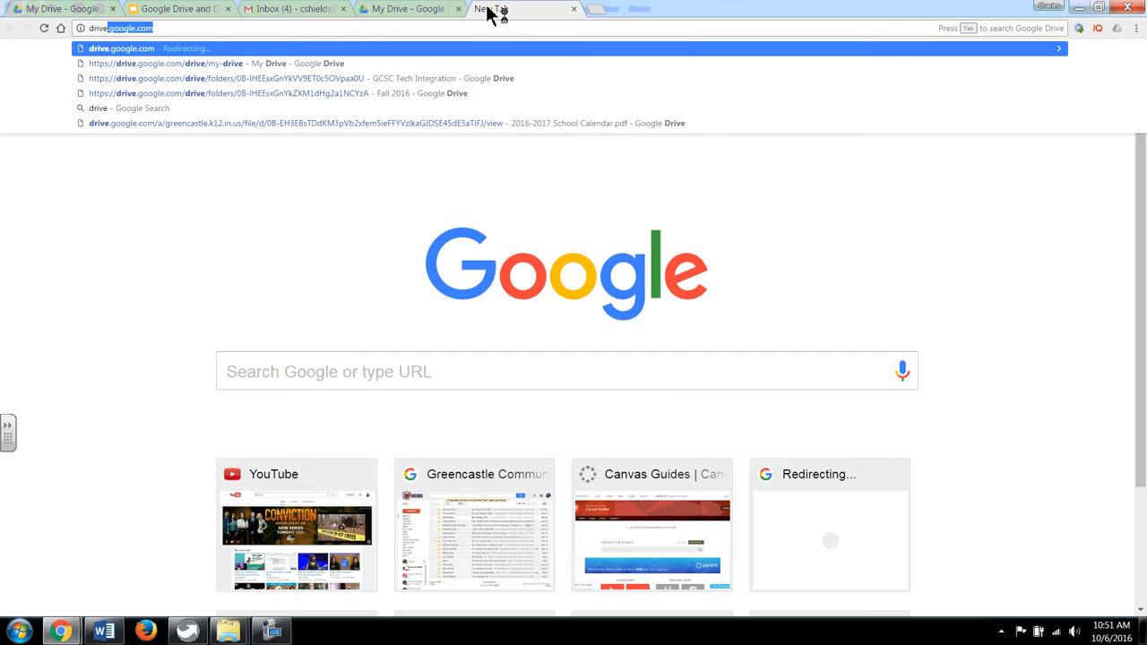
text(ve.google.com)
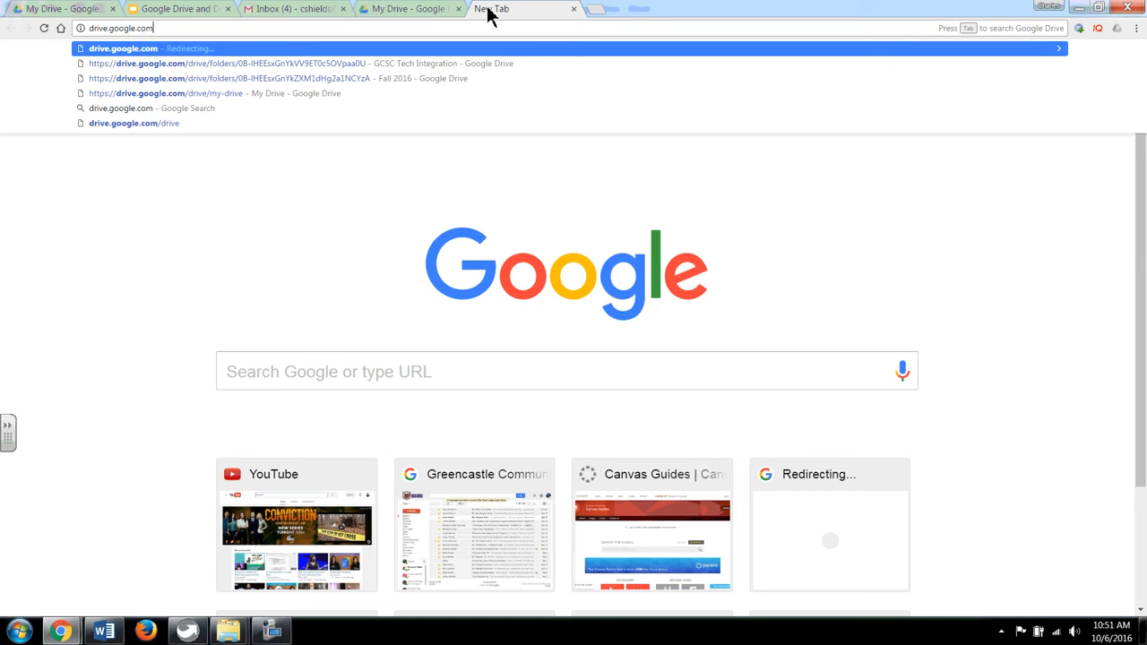
key(Return)
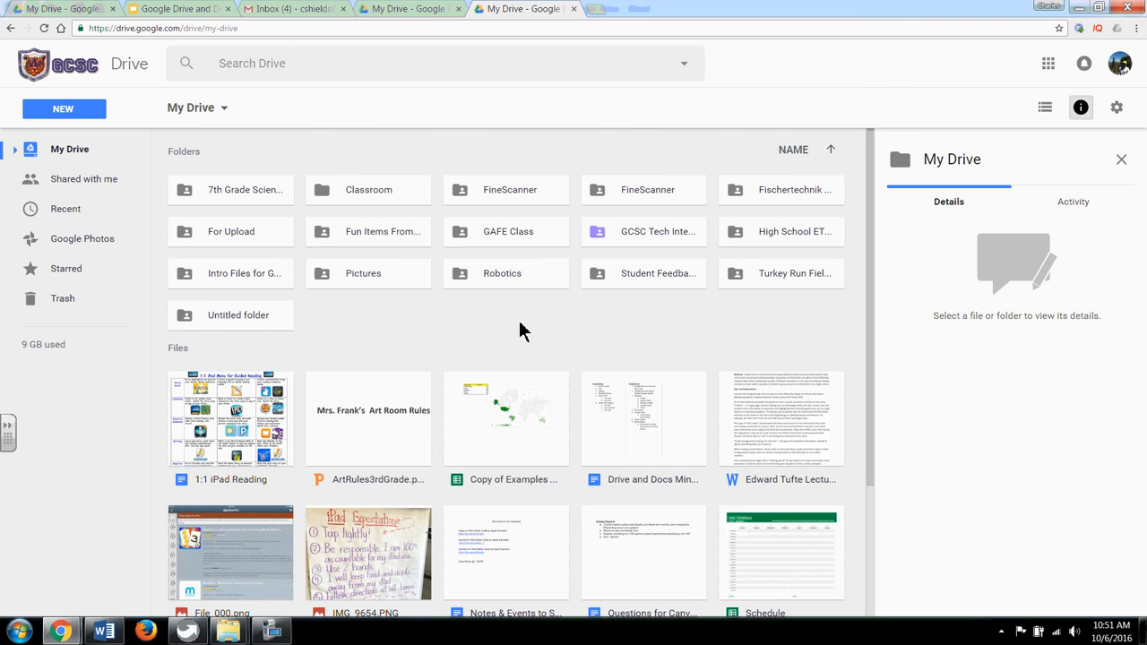
Step: Create a new blank Google Docs document from My Drive
click(65, 108)
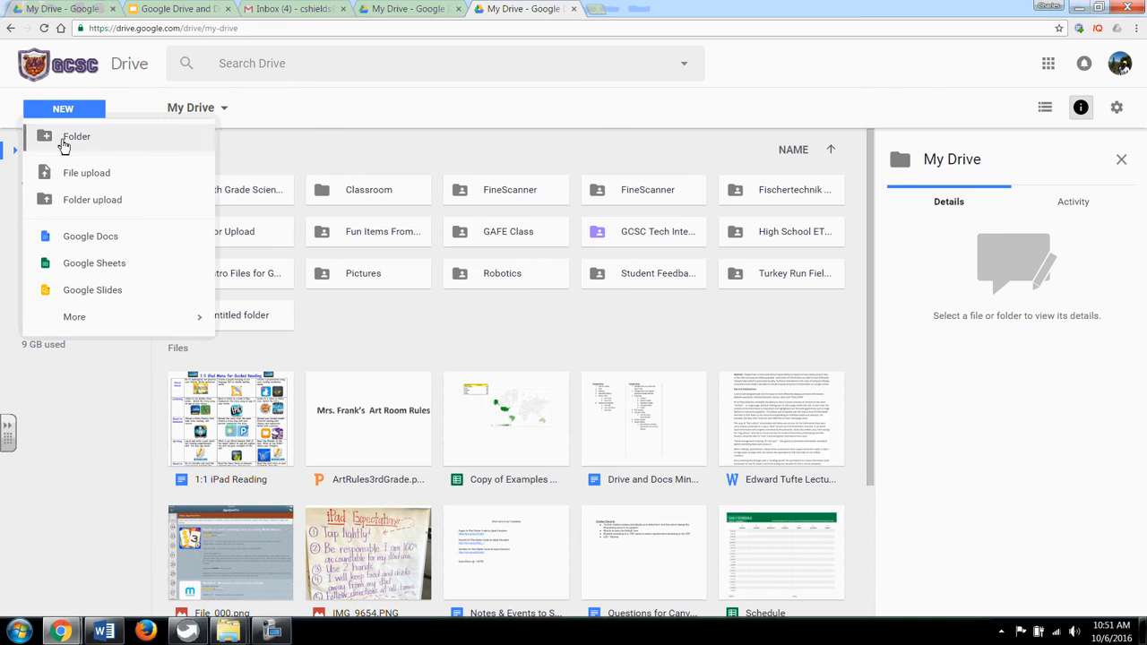
mouse_move(116, 324)
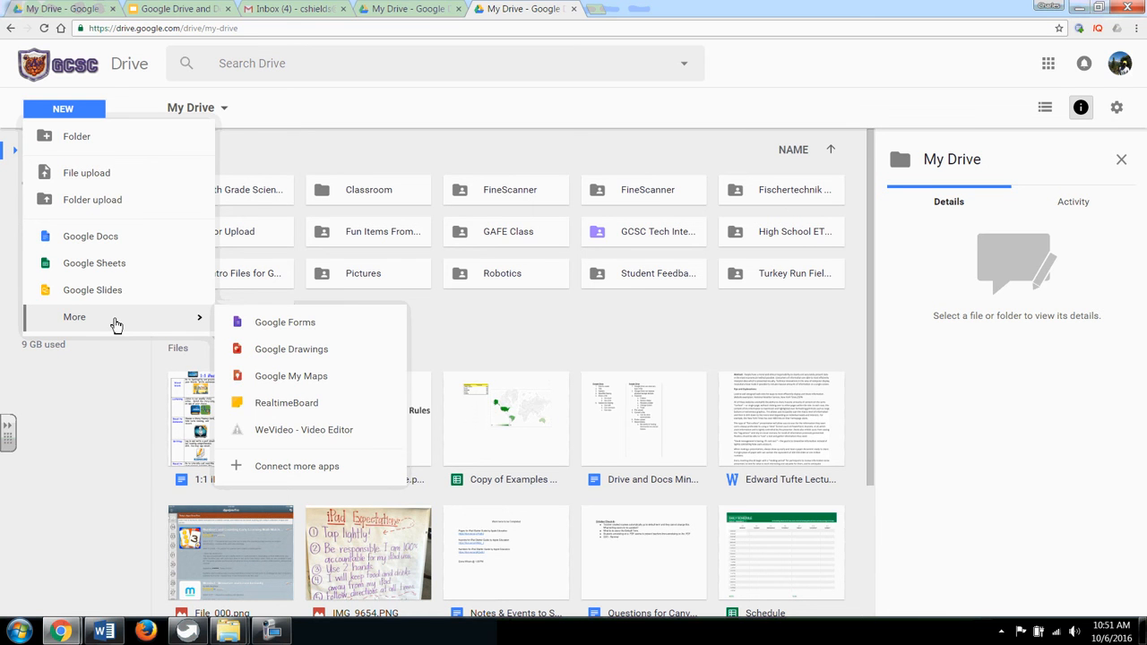
click(107, 240)
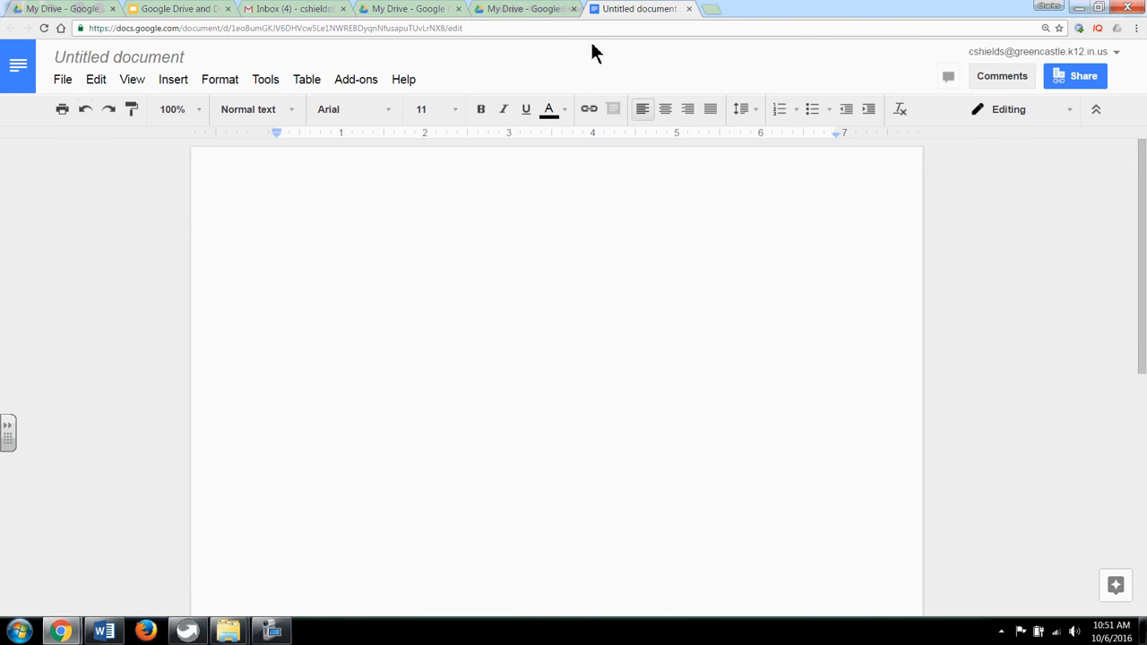
click(538, 9)
click(610, 11)
Step: Rename the untitled document as "For Video Example"
click(178, 59)
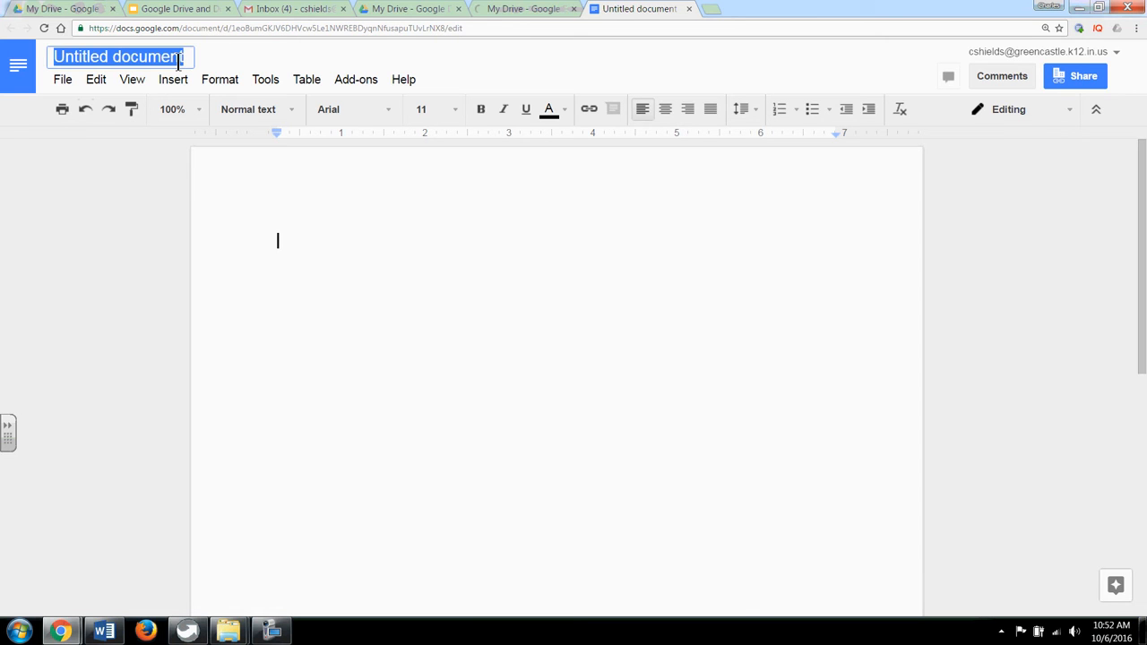
text(For Eam)
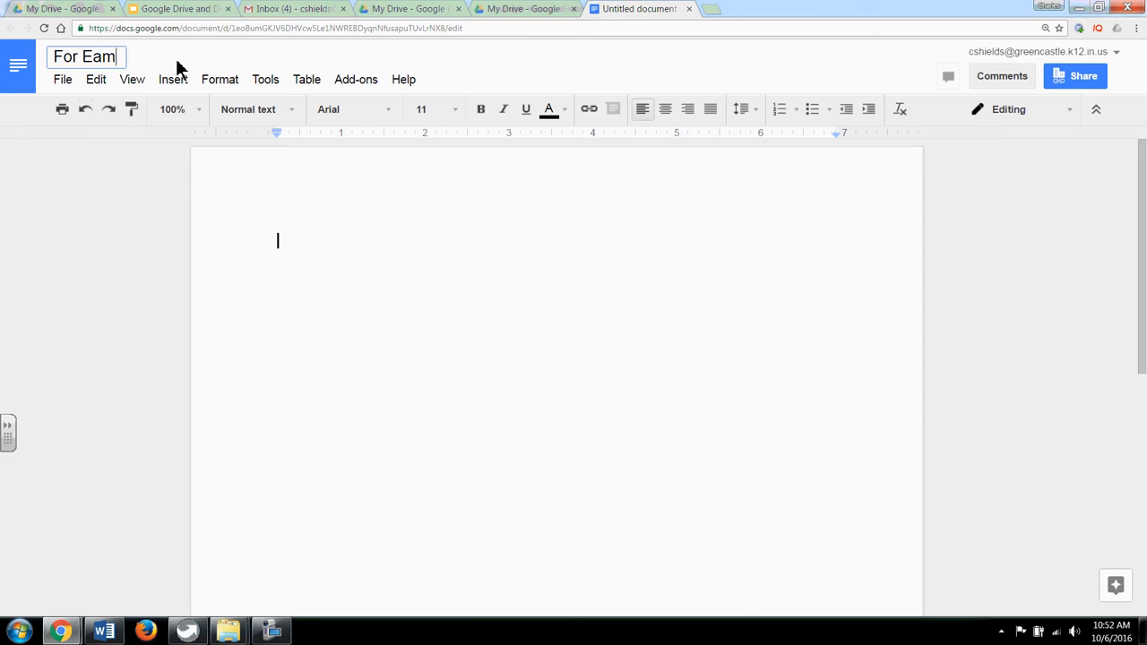
text(pl)
key(BackSpace)
key(BackSpace)
key(BackSpace)
key(BackSpace)
text(xample)
key(BackSpace)
key(BackSpace)
key(BackSpace)
key(BackSpace)
key(BackSpace)
key(BackSpace)
key(BackSpace)
key(BackSpace)
text(Video Example)
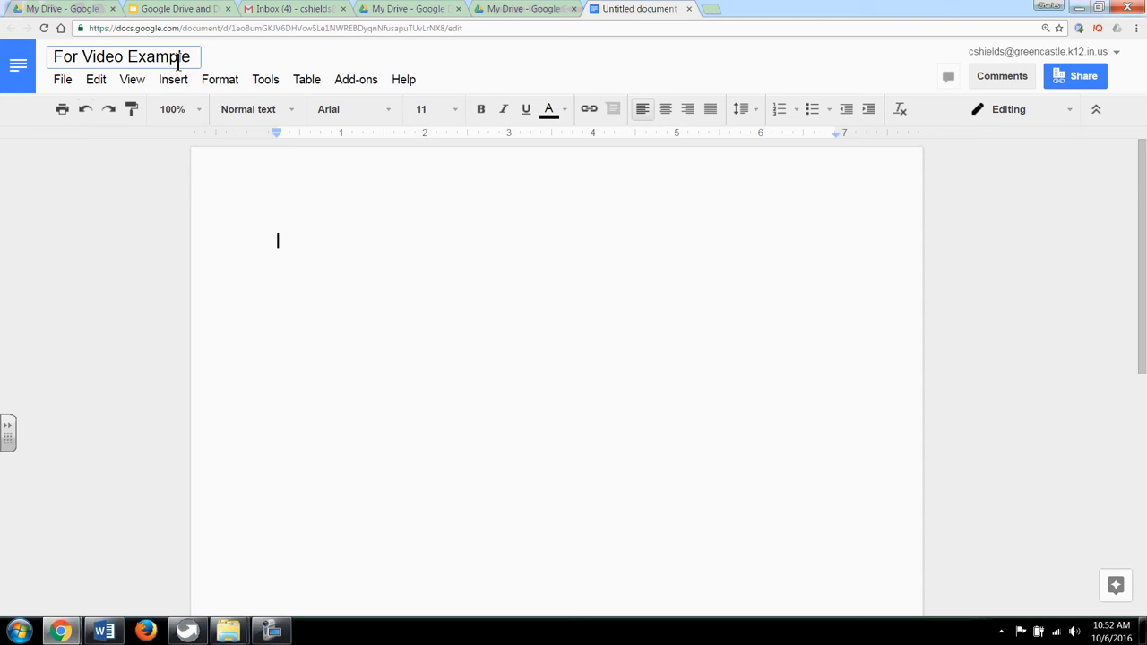
click(60, 83)
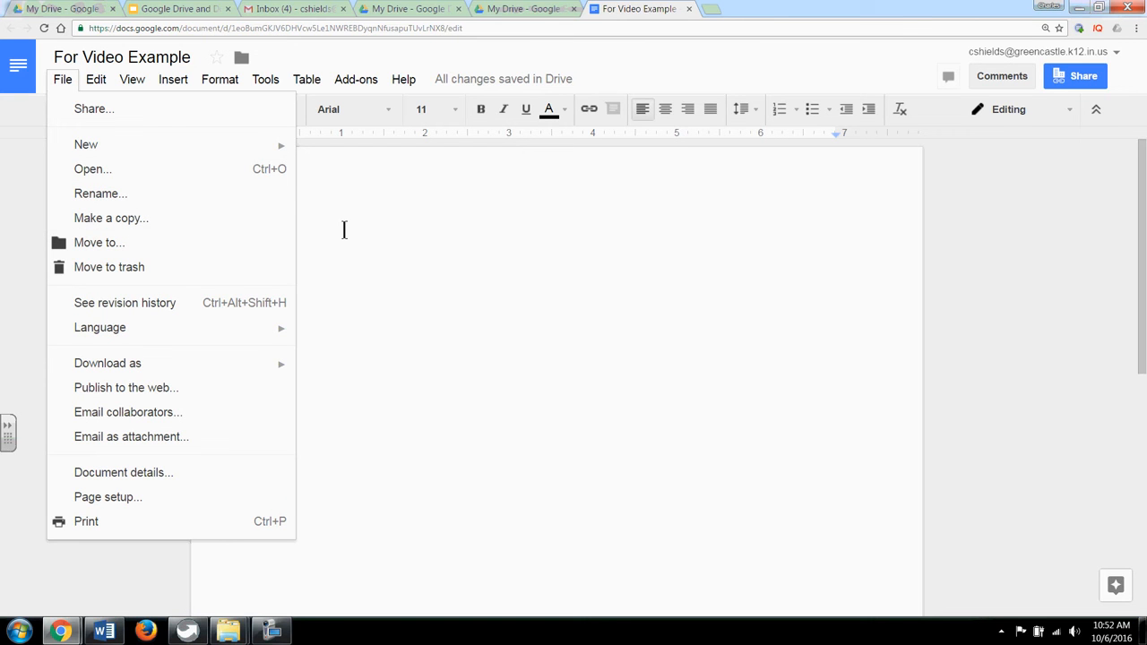
click(343, 230)
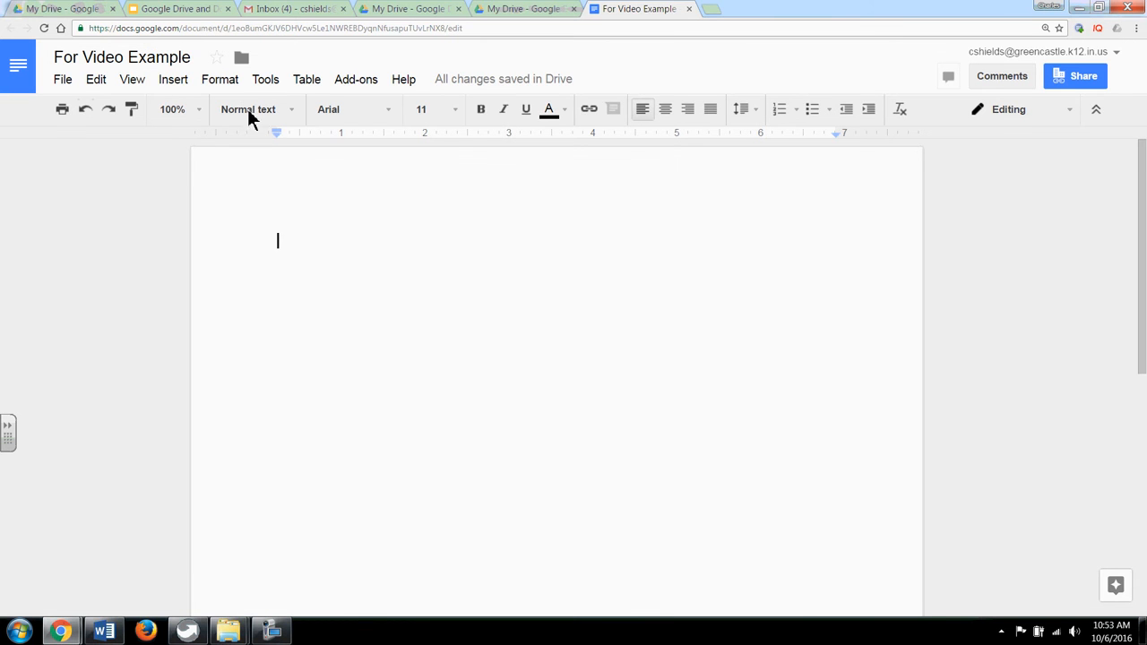
click(65, 80)
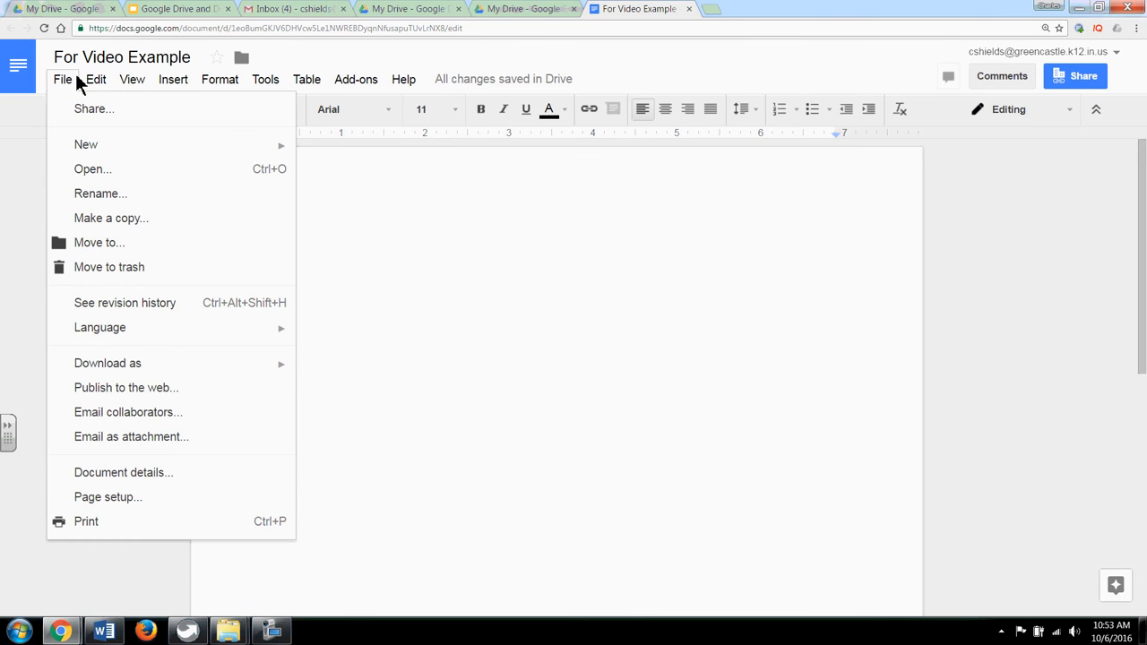
click(452, 251)
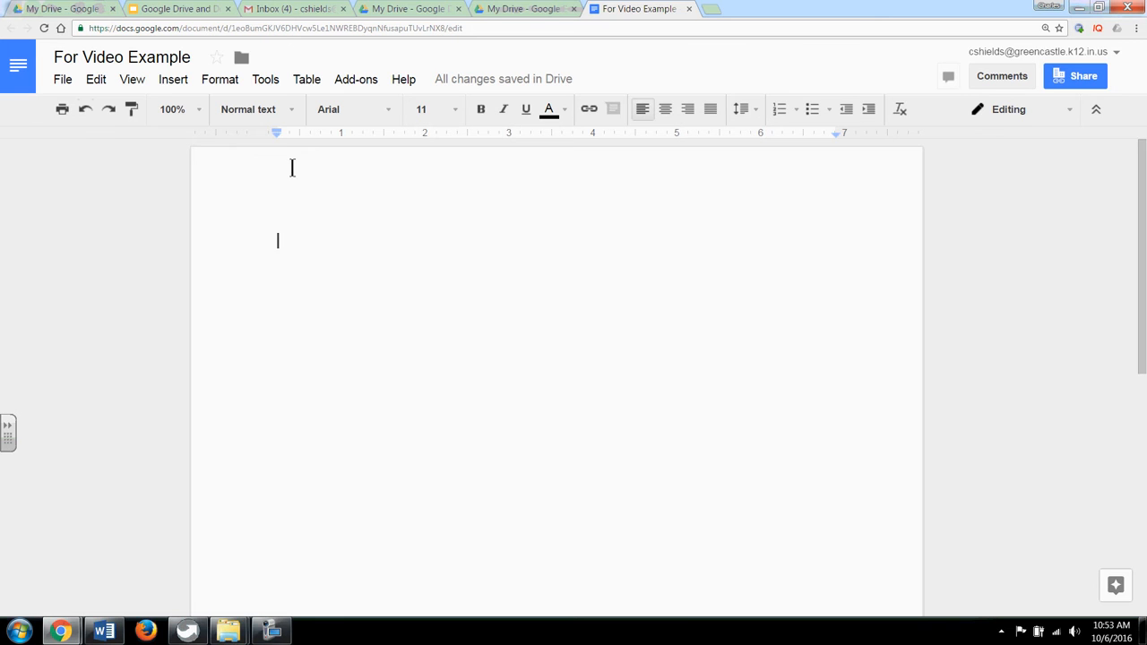
click(393, 108)
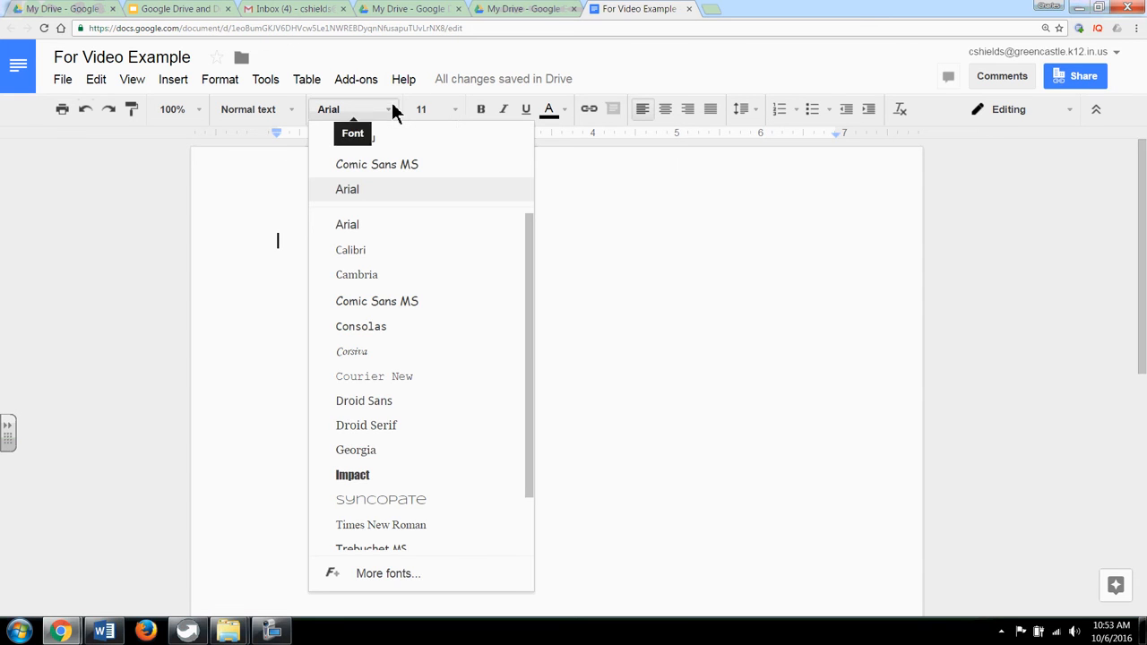
click(456, 114)
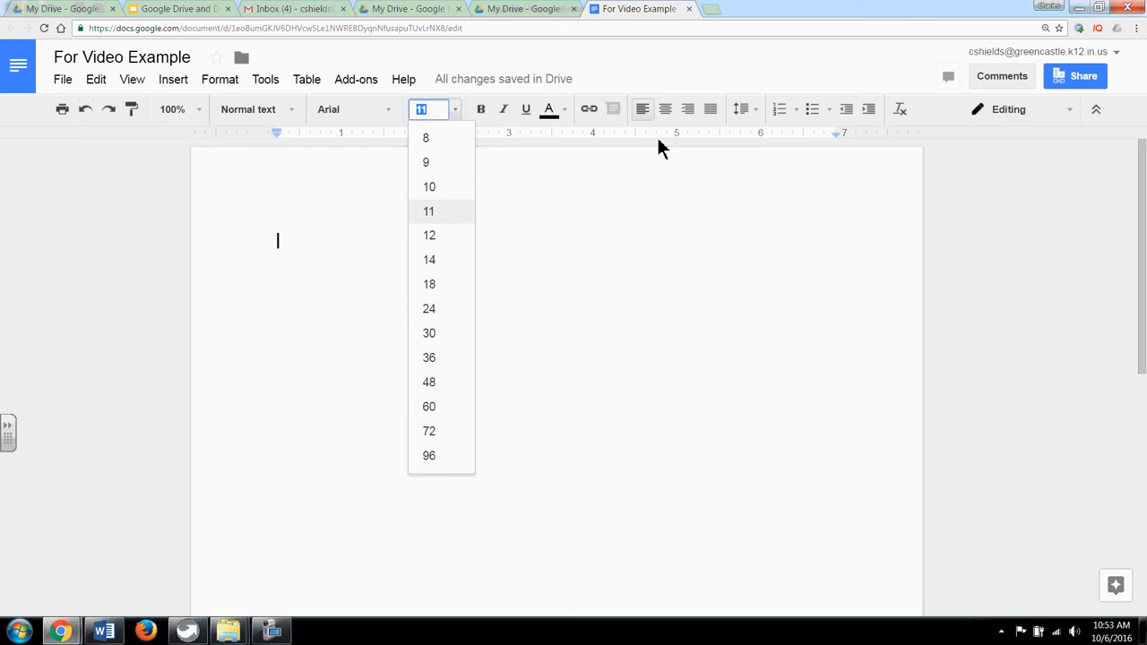
click(655, 263)
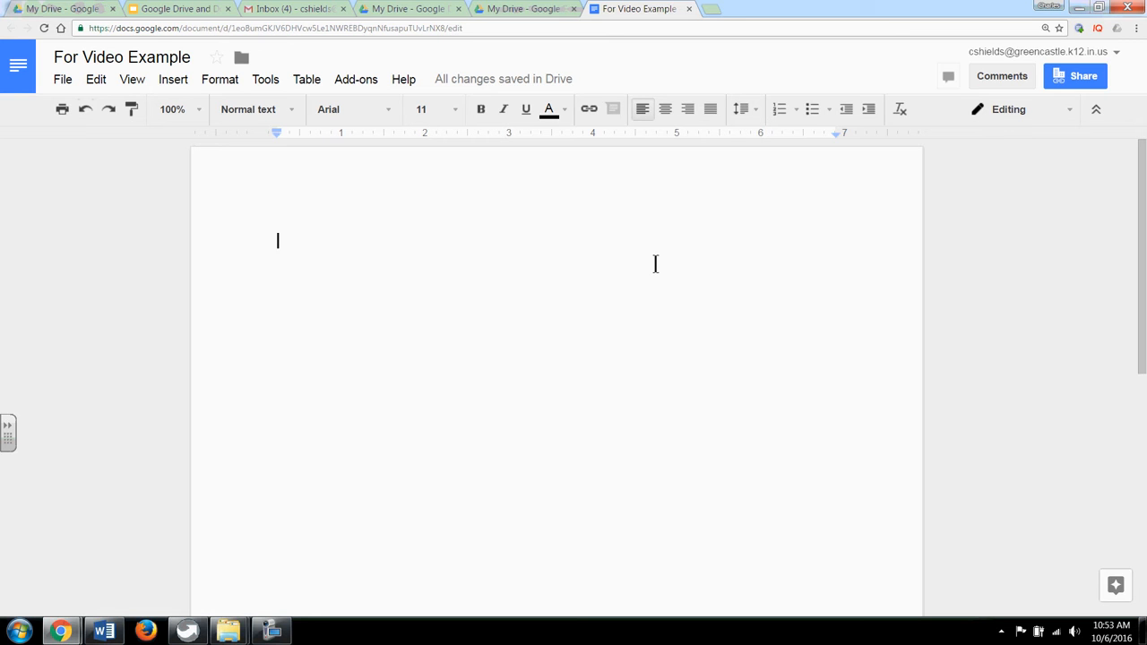
Step: Open the document's sharing settings and view the access levels available for the shareable link
click(1082, 77)
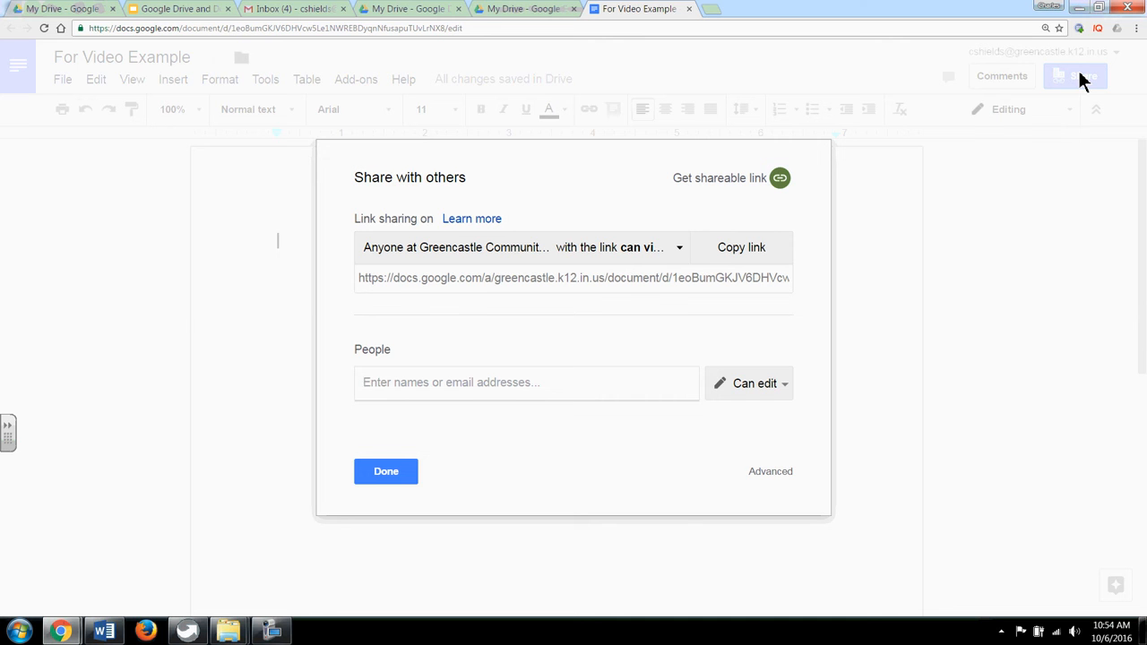
click(681, 249)
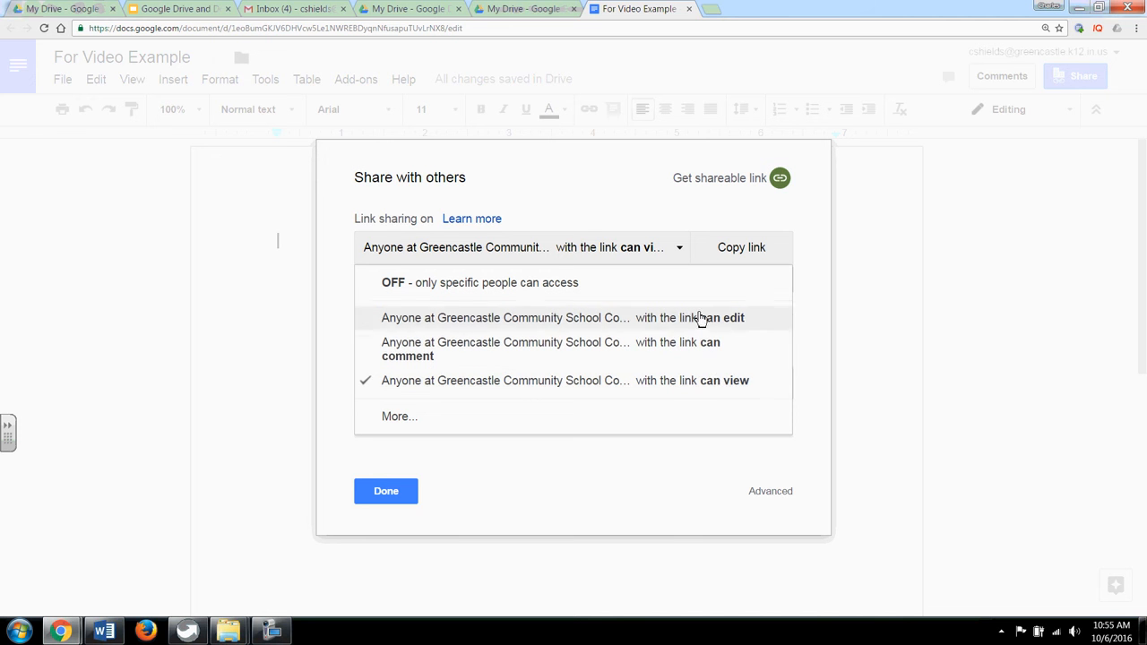
click(682, 253)
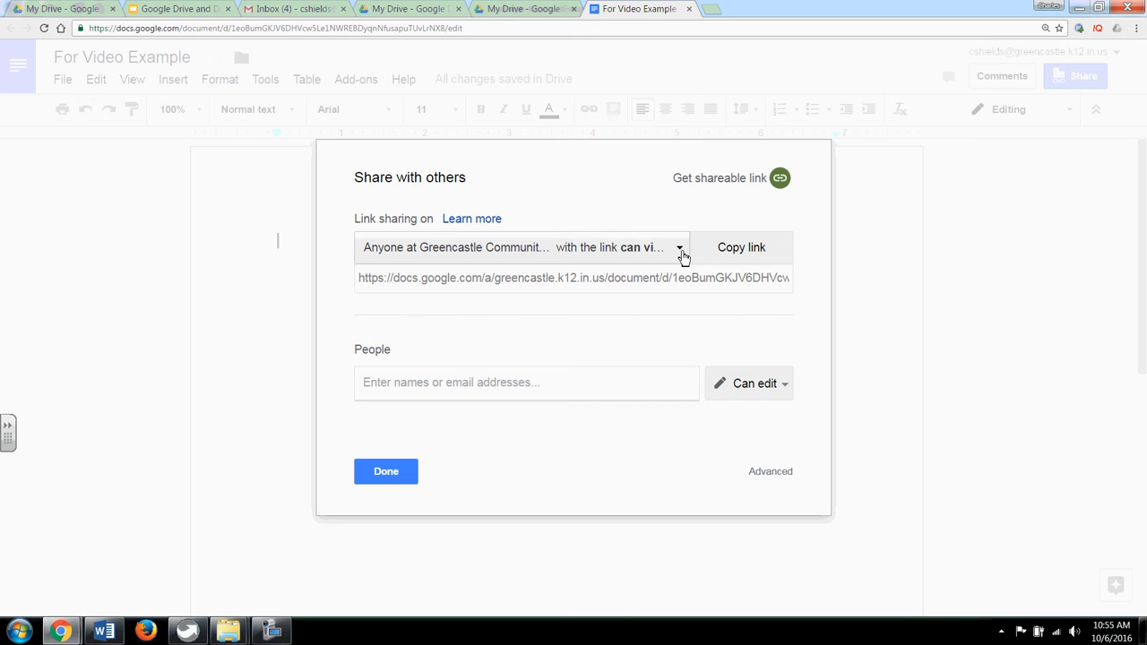
Step: Draft a sharing invitation to a colleague with edit access and a short note about the file, and cancel it unsent
click(576, 392)
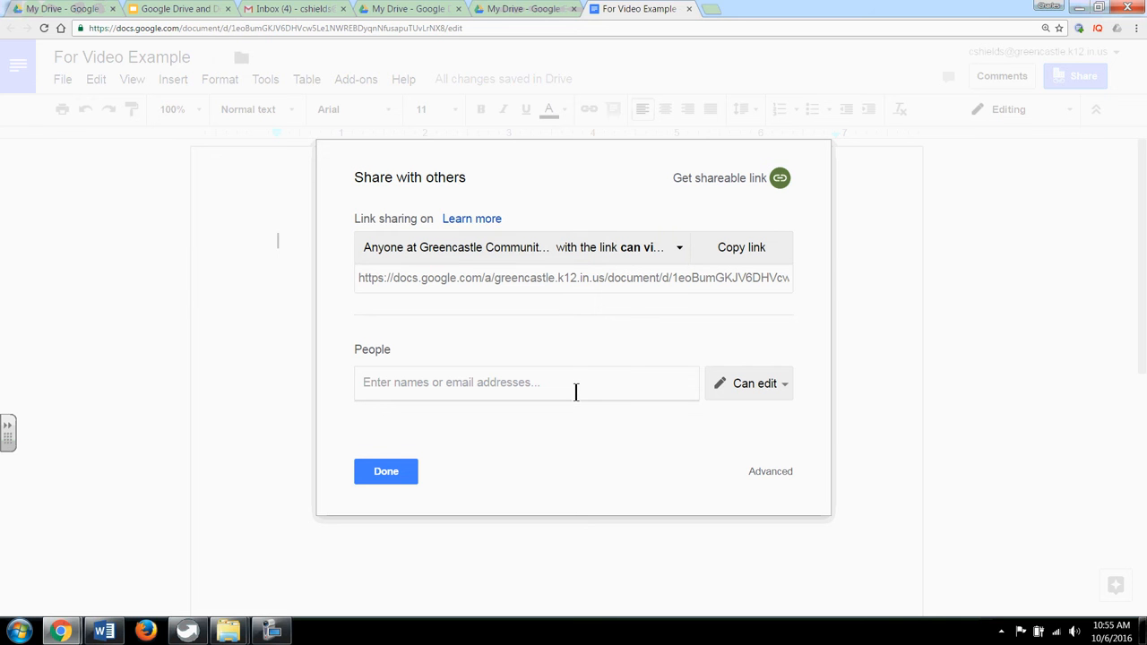
text(Well)
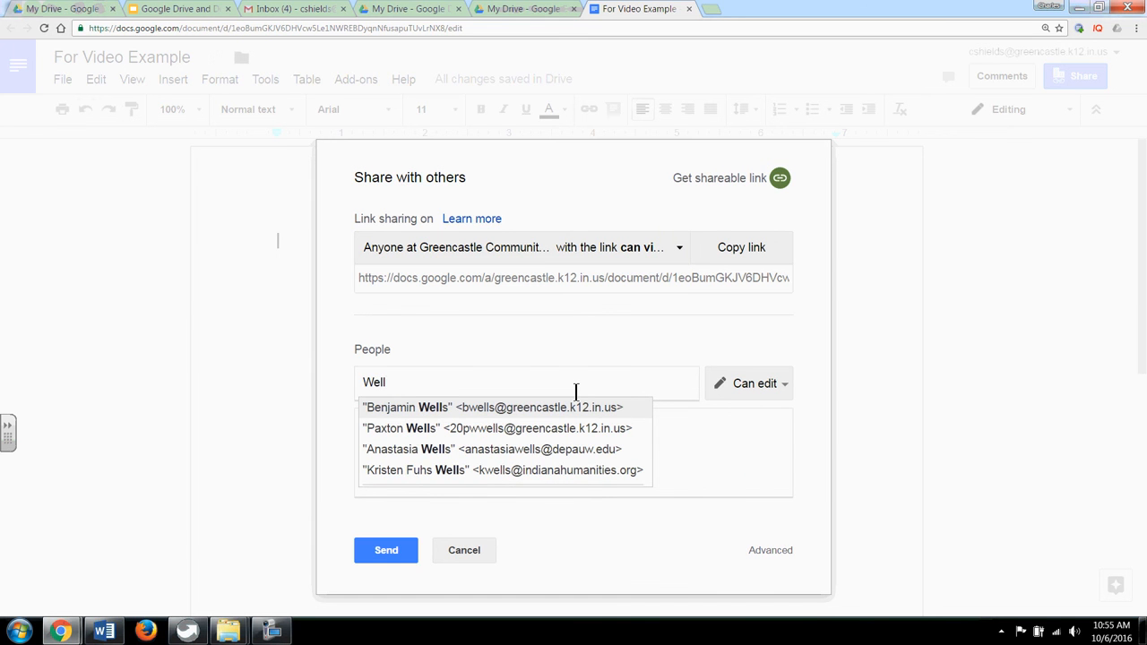
click(618, 409)
click(778, 386)
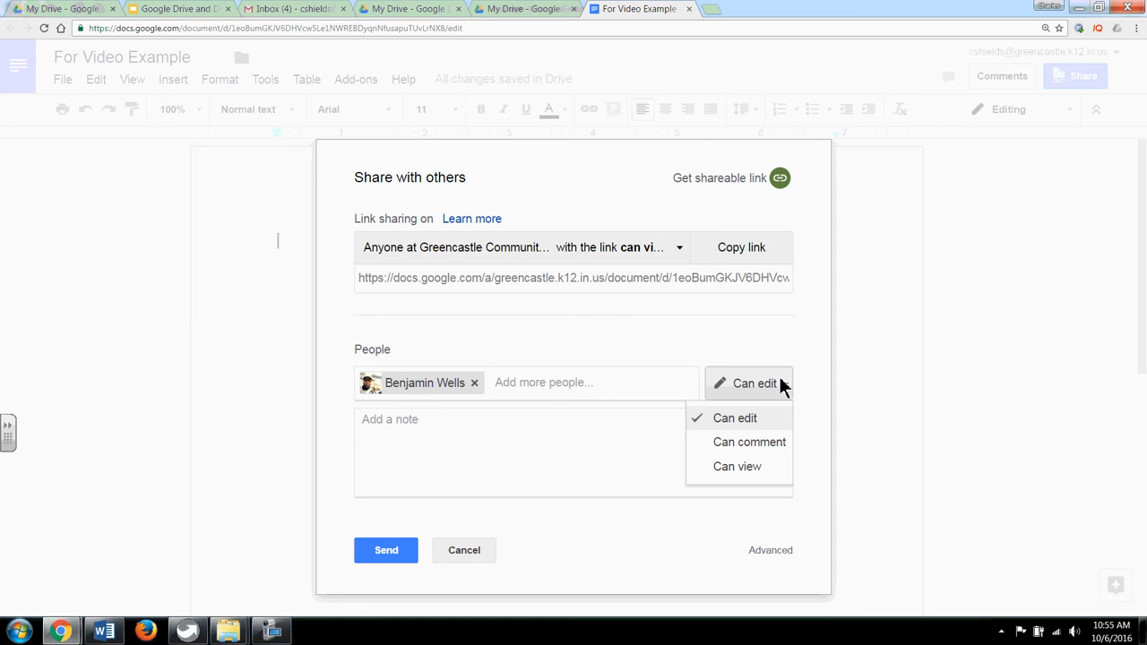
click(425, 444)
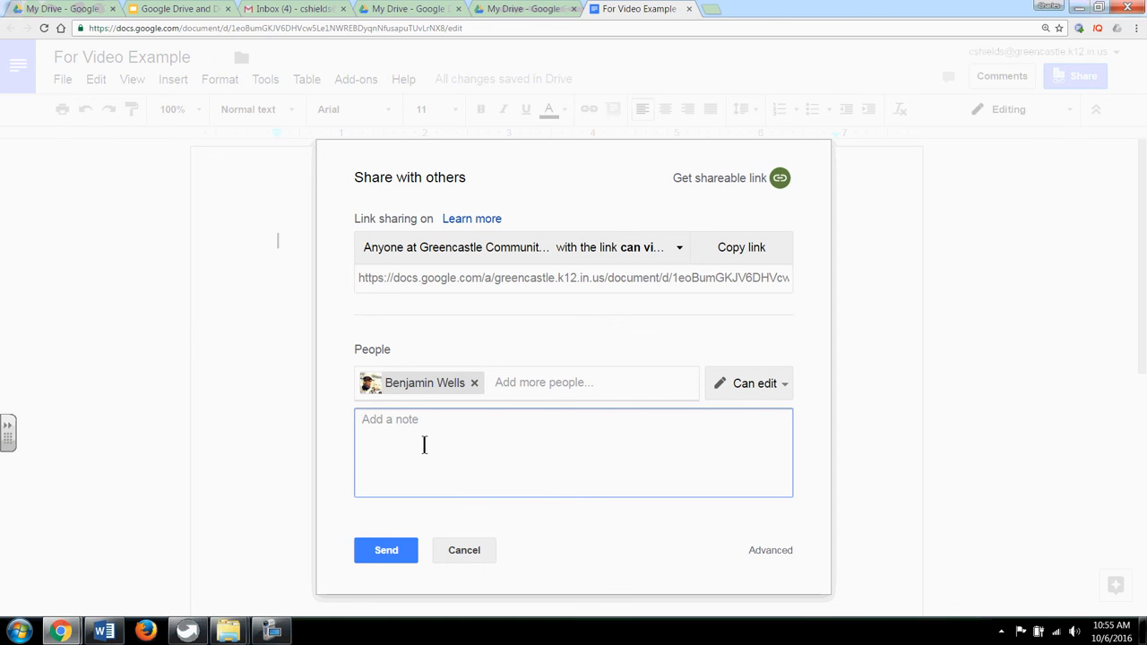
text(Ben,)
key(Return)
key(Return)
text(Here is the file we )
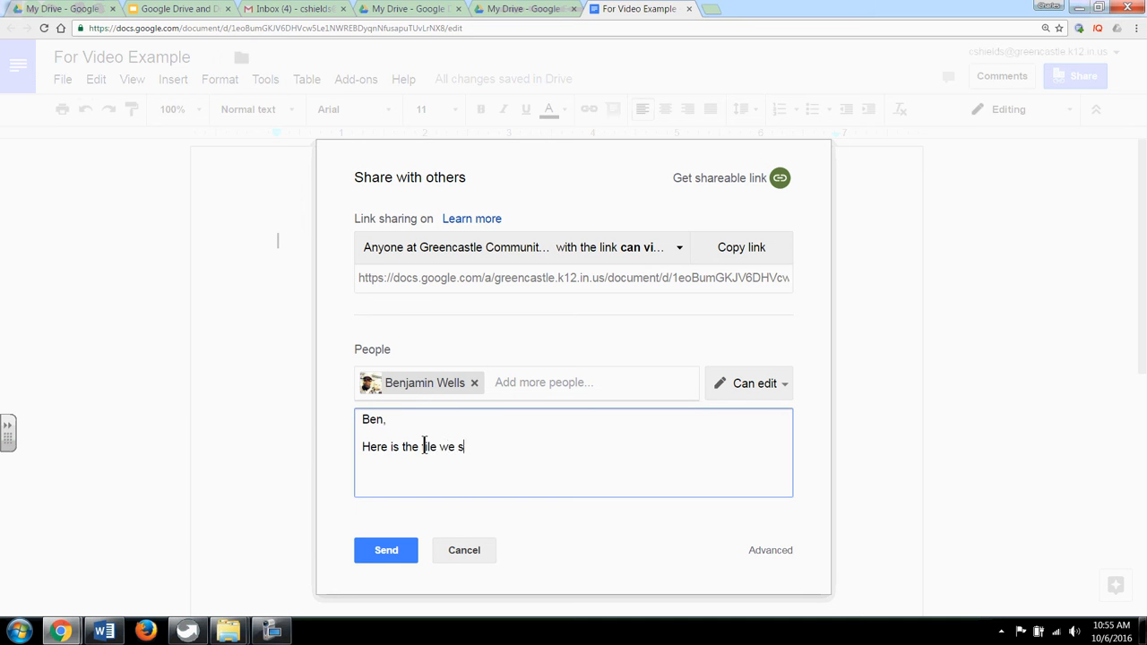
text(discussed.)
click(464, 550)
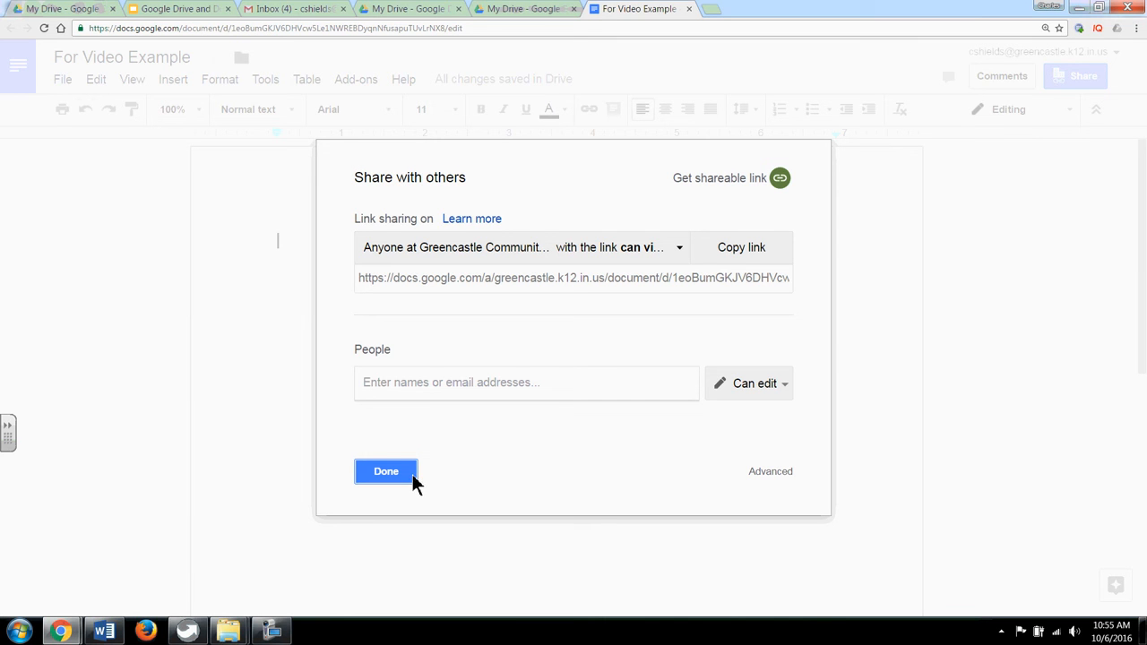
Step: Review the link access levels and the permission levels for invited people, and close the sharing settings
click(682, 256)
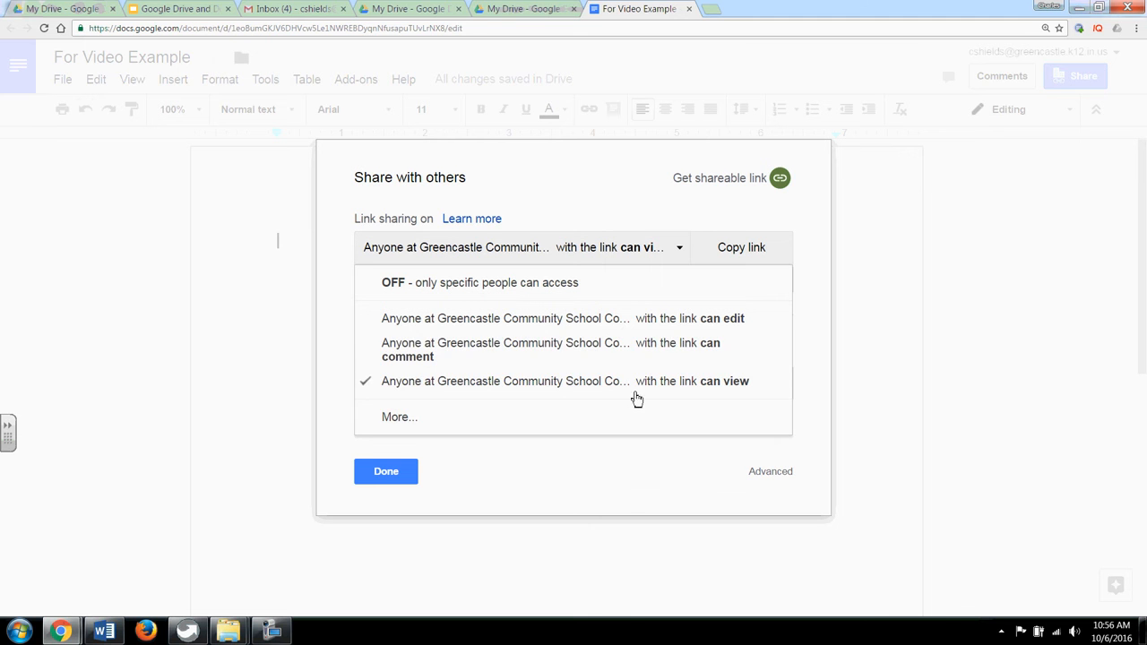
click(717, 462)
click(778, 392)
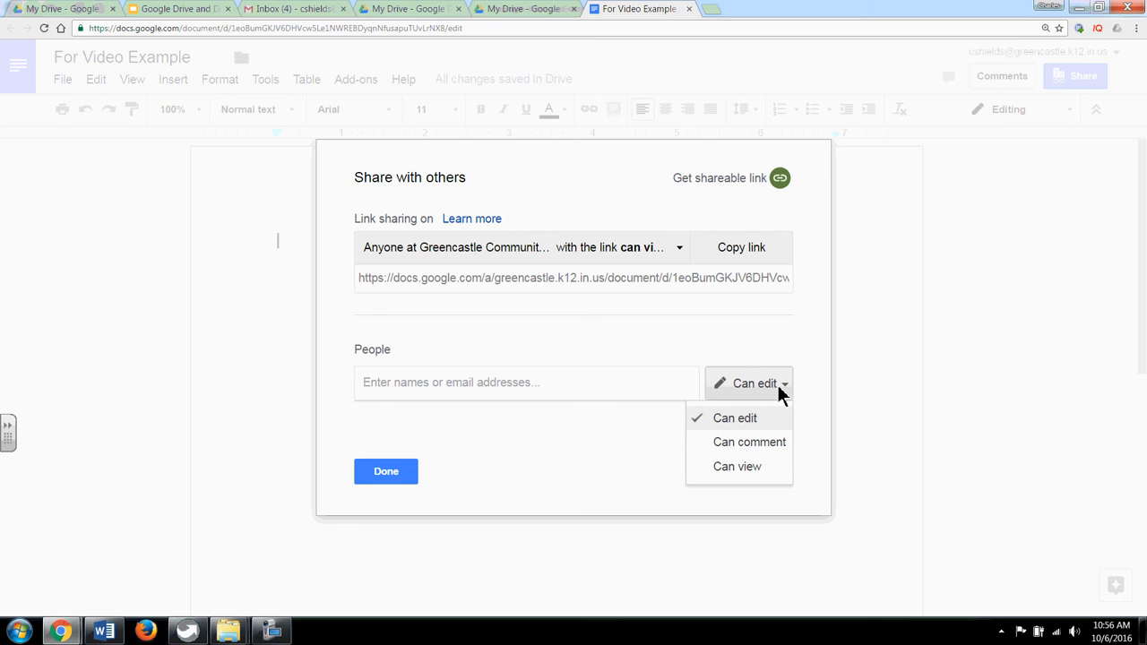
click(398, 479)
click(398, 478)
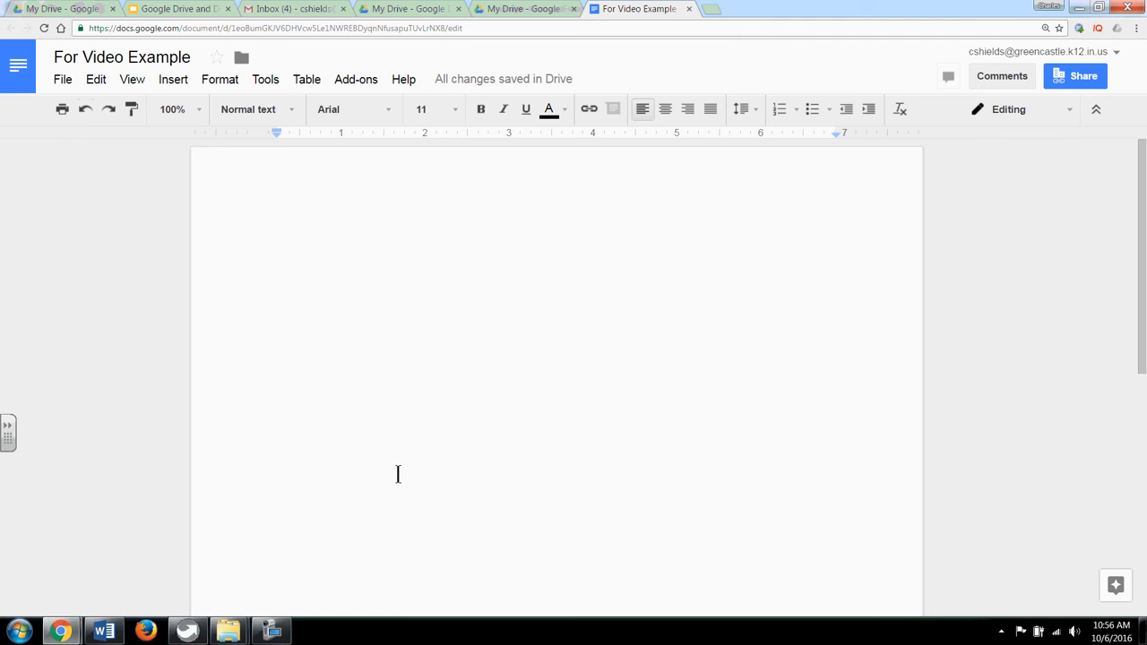
Step: Close the document and look through the files listed in My Drive
click(689, 9)
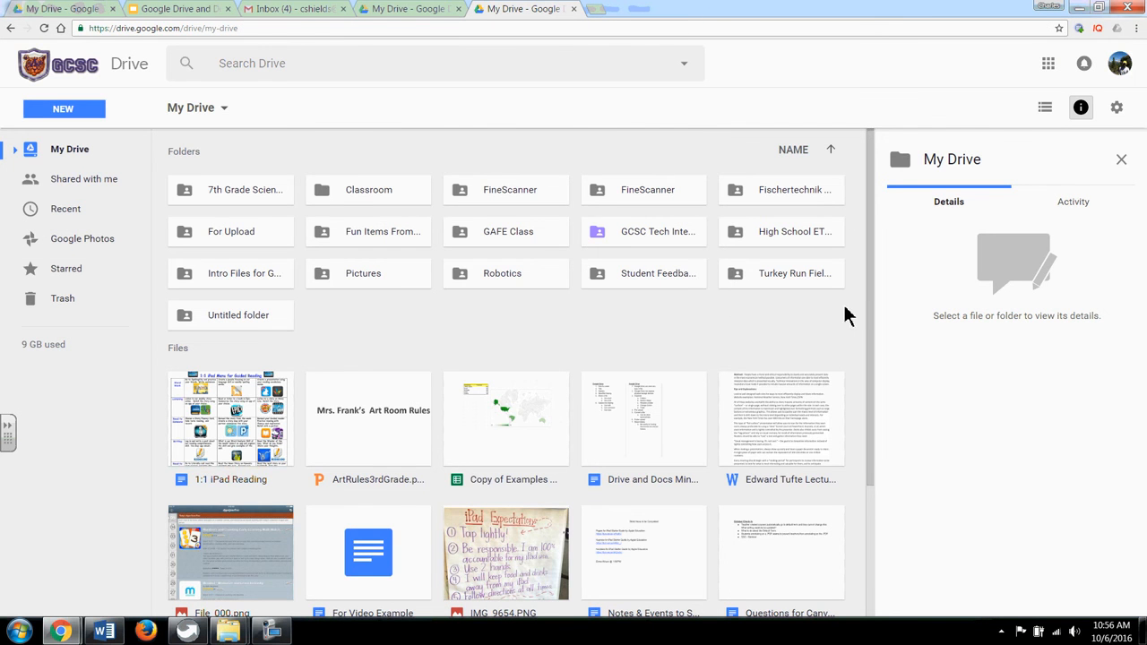
drag(868, 267, 869, 384)
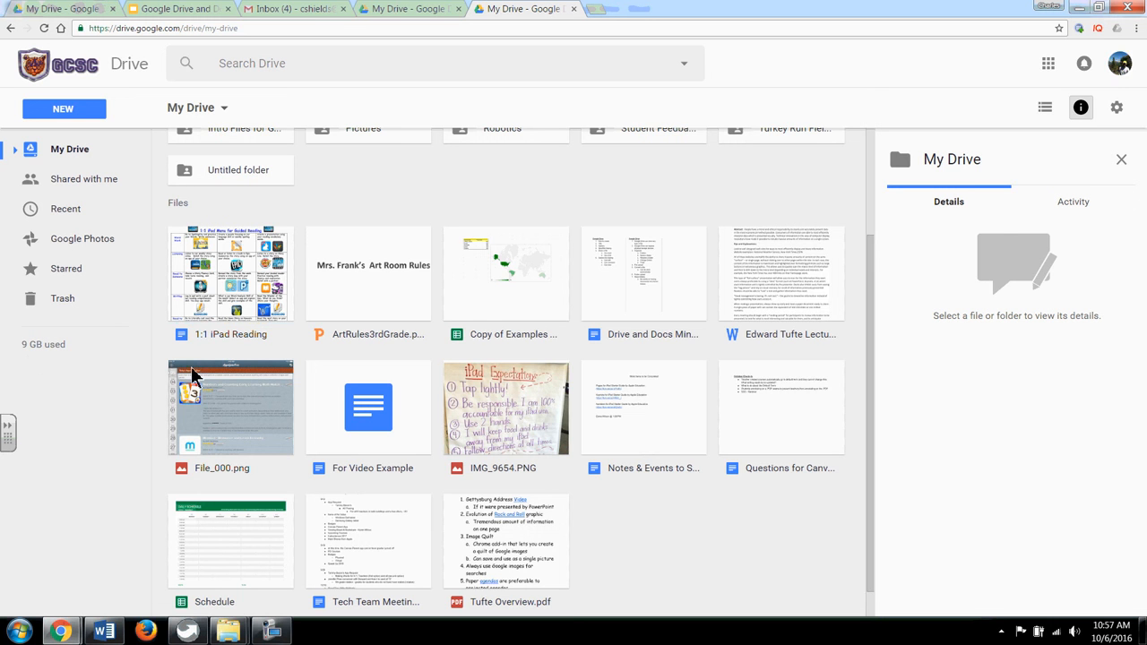
scroll(484, 405, up, 2)
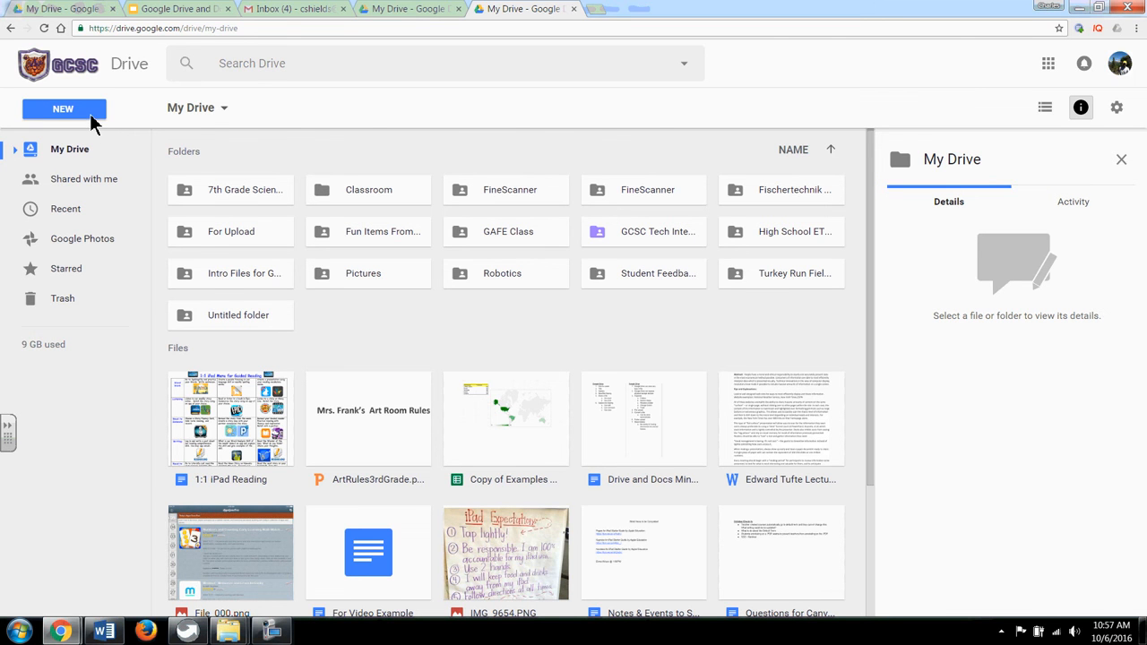
Step: Create a new folder named "For Mini Course" in My Drive
click(63, 109)
click(87, 143)
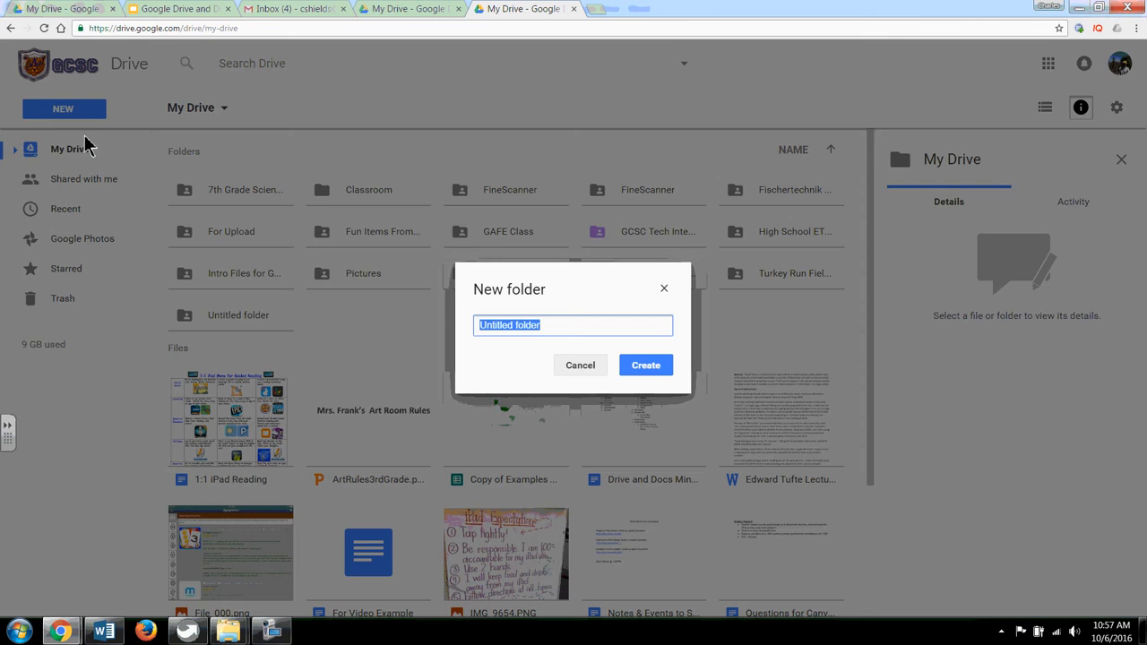
text(For )
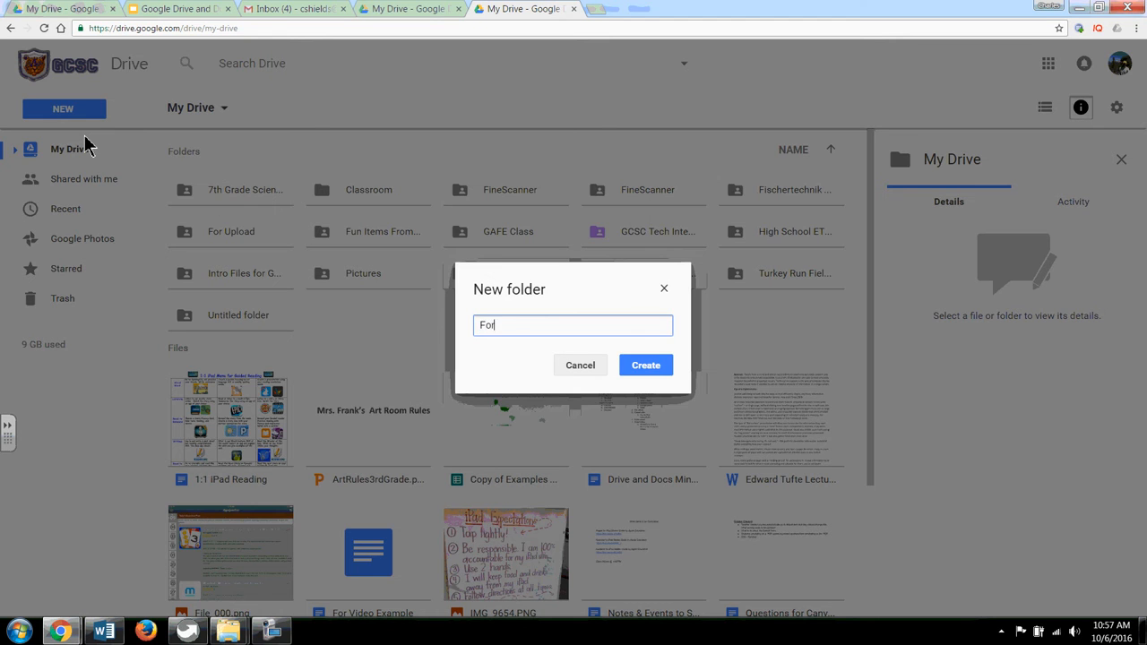
text(Mini Course)
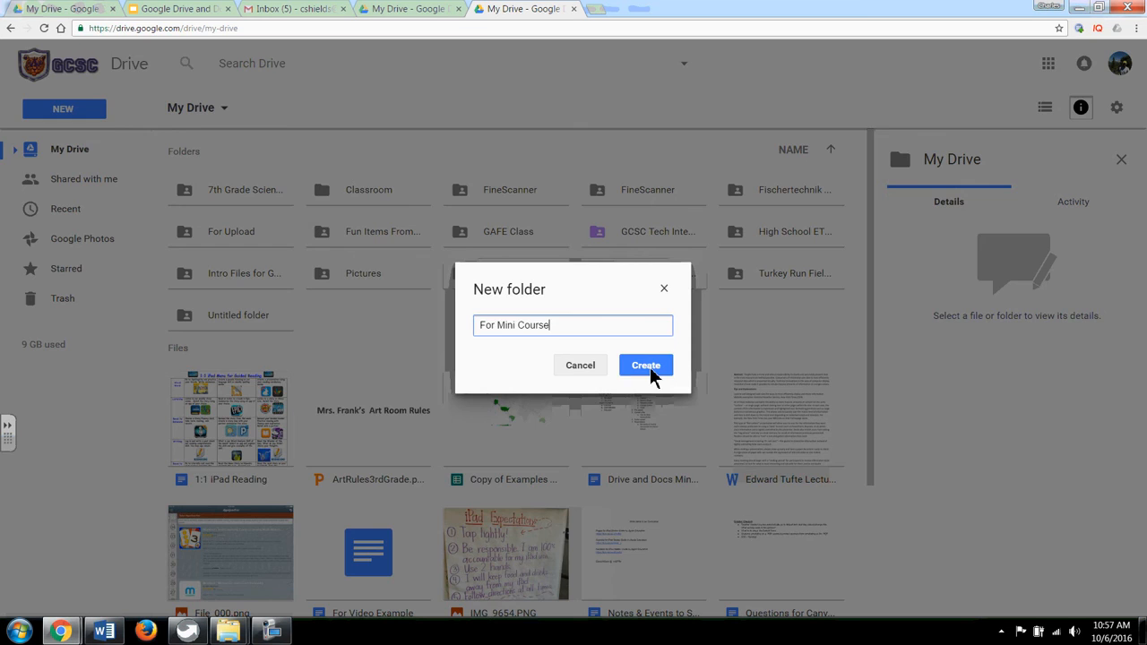
click(646, 363)
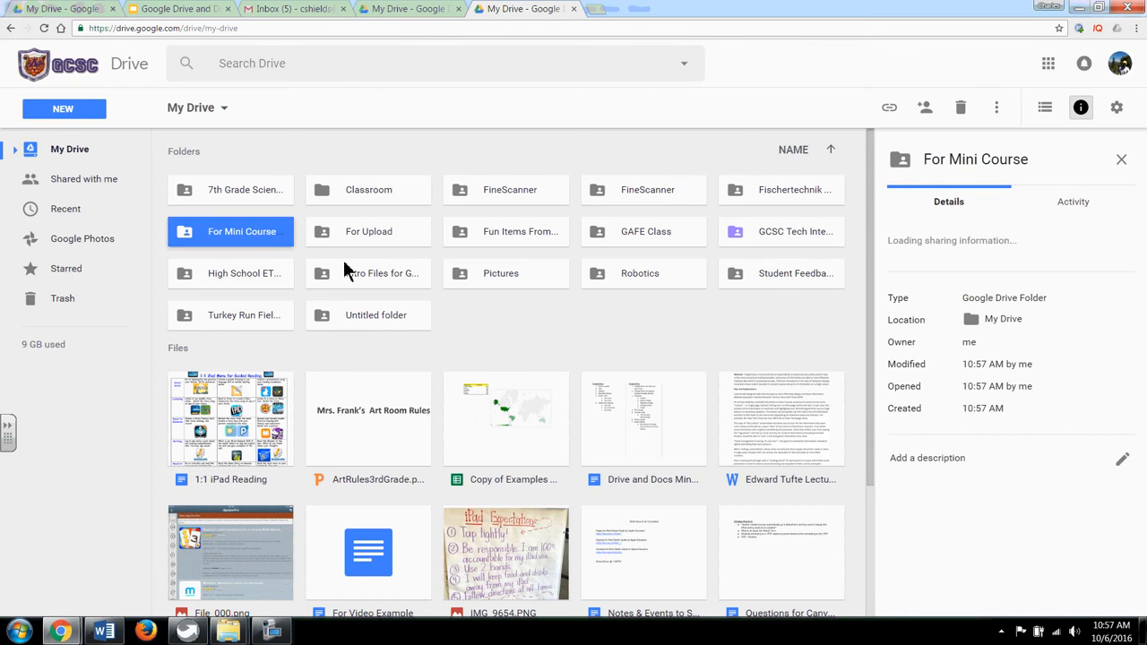
Step: Change the color of the "For Mini Course" folder to green
right_click(263, 244)
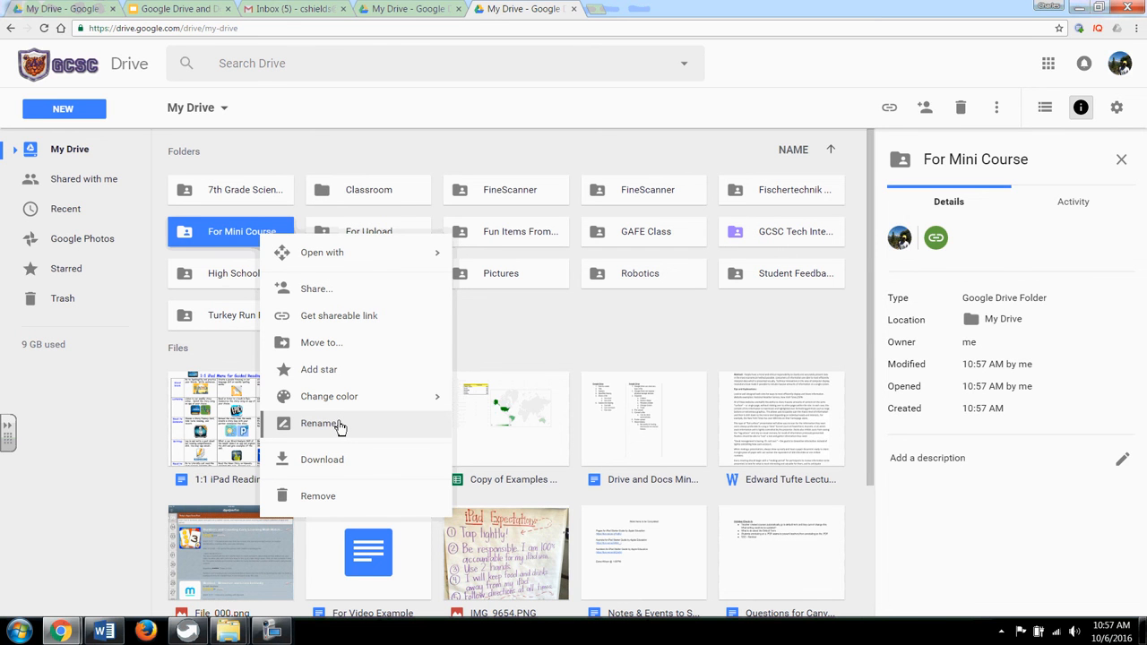
mouse_move(344, 402)
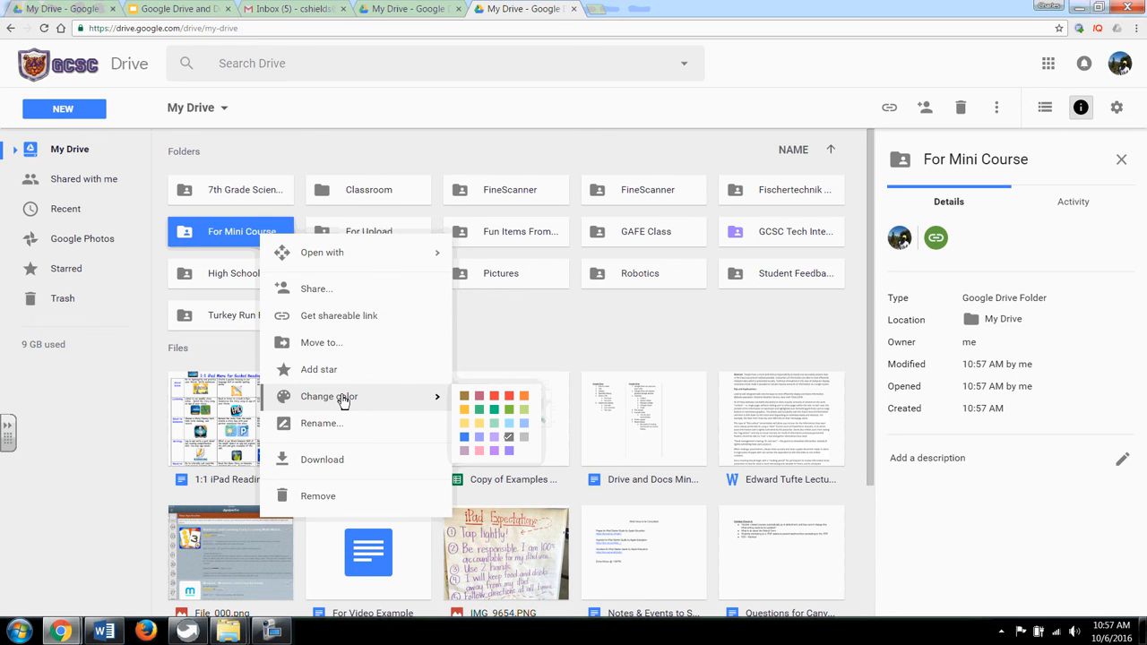
click(473, 411)
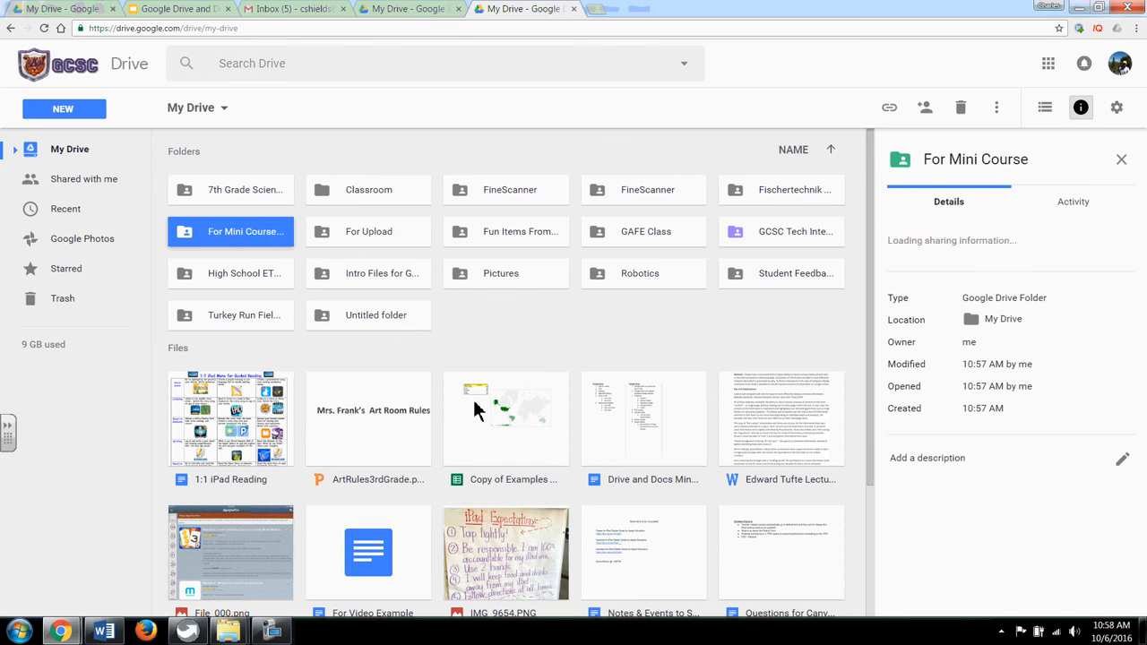
click(419, 355)
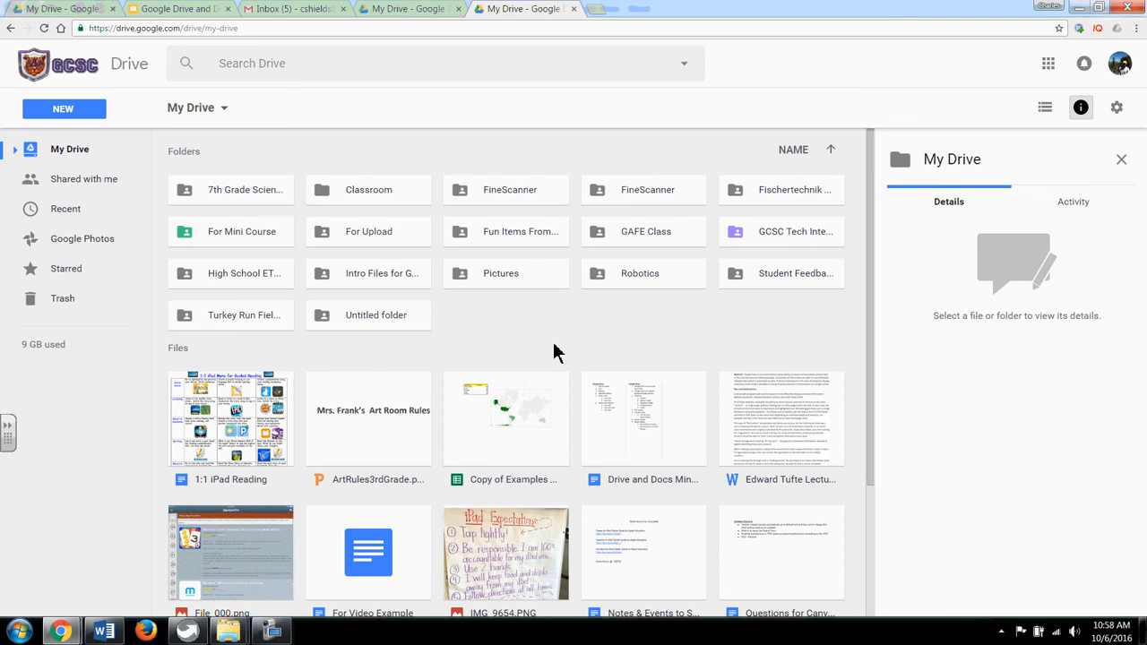
Step: Look briefly at the Trash, then remove the "For Mini Course" folder from My Drive
click(261, 240)
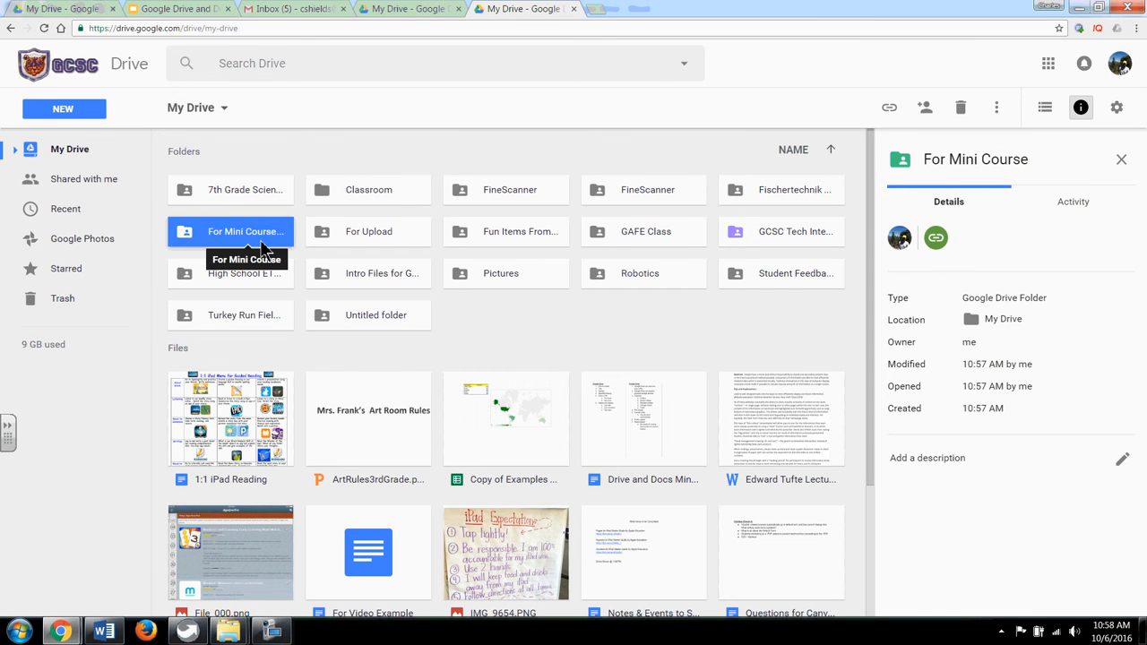
click(62, 303)
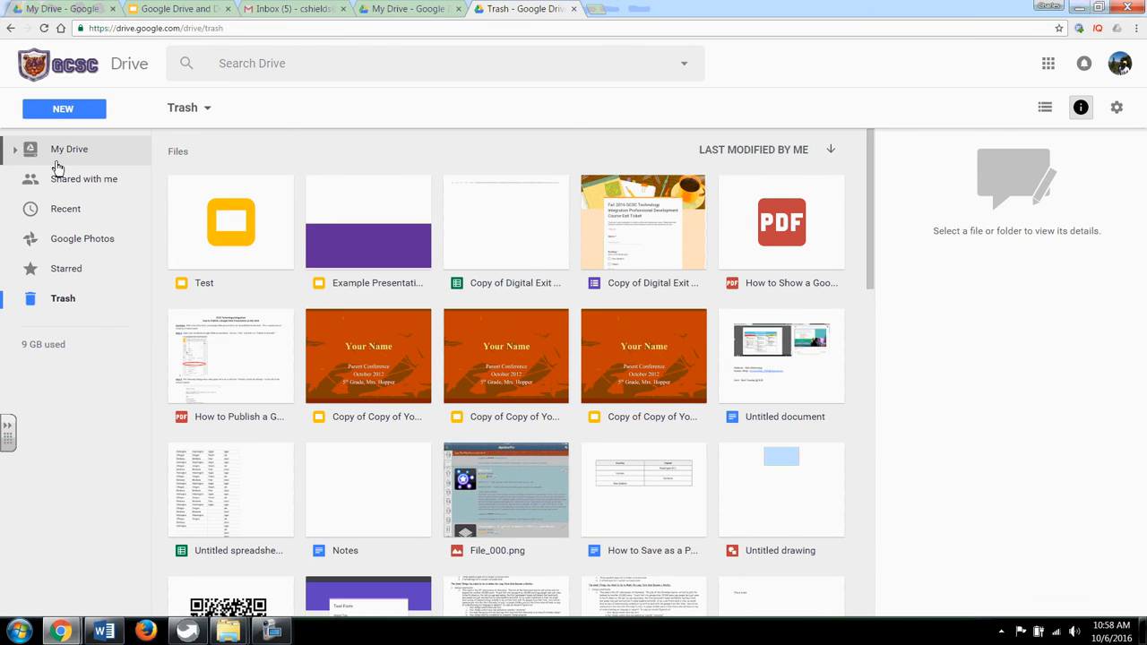
click(56, 160)
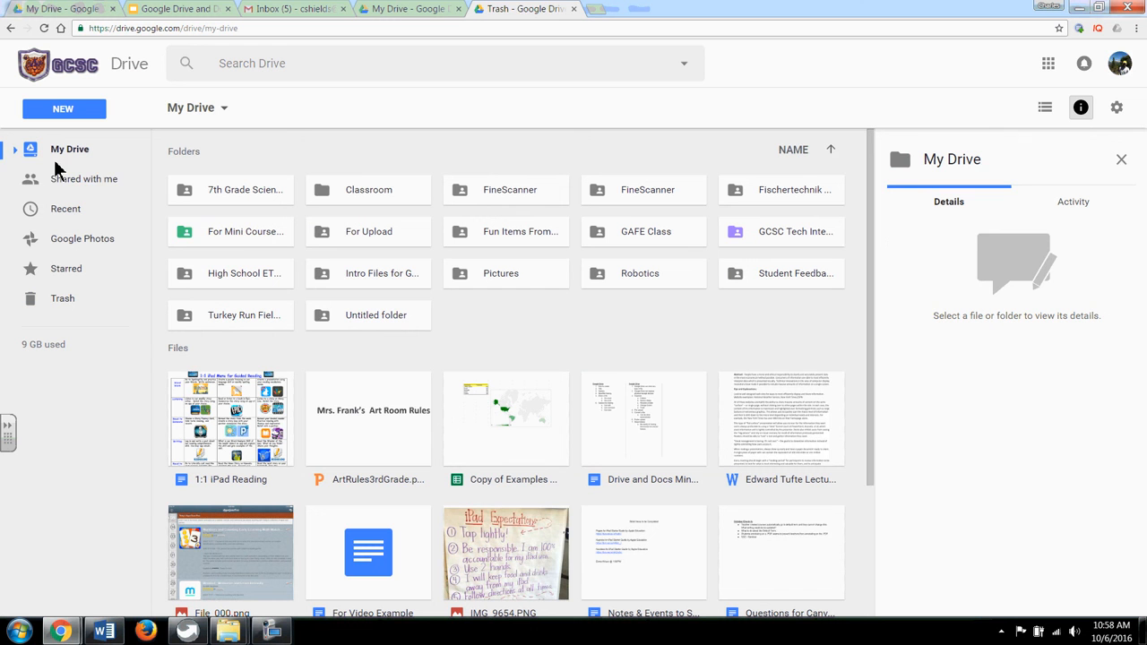
right_click(231, 231)
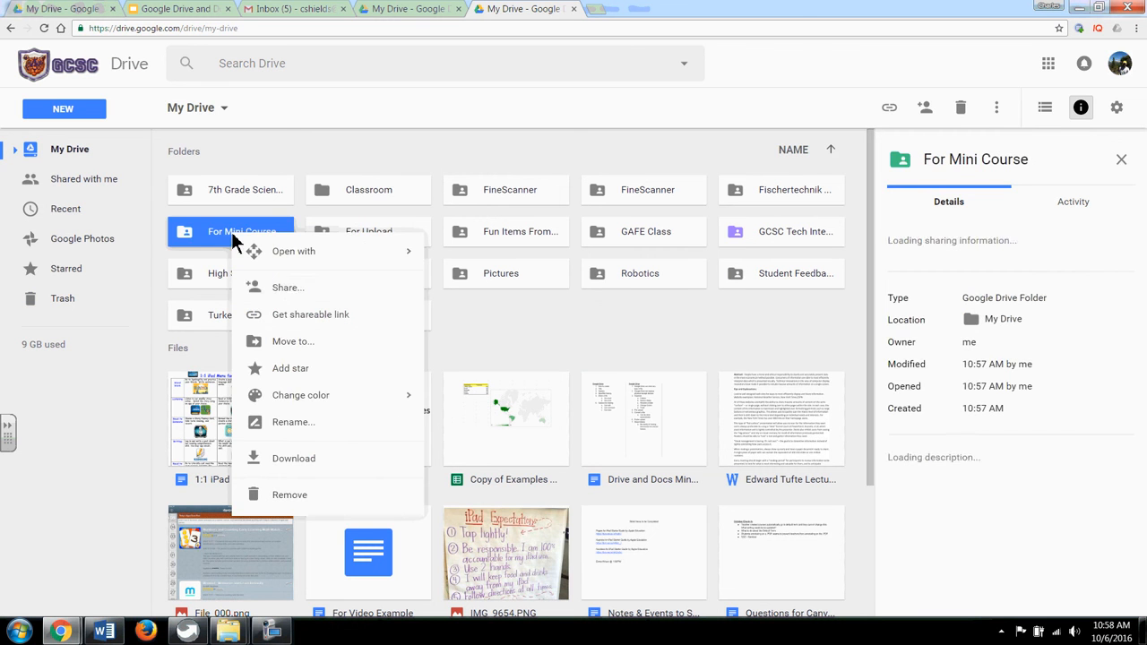
click(315, 496)
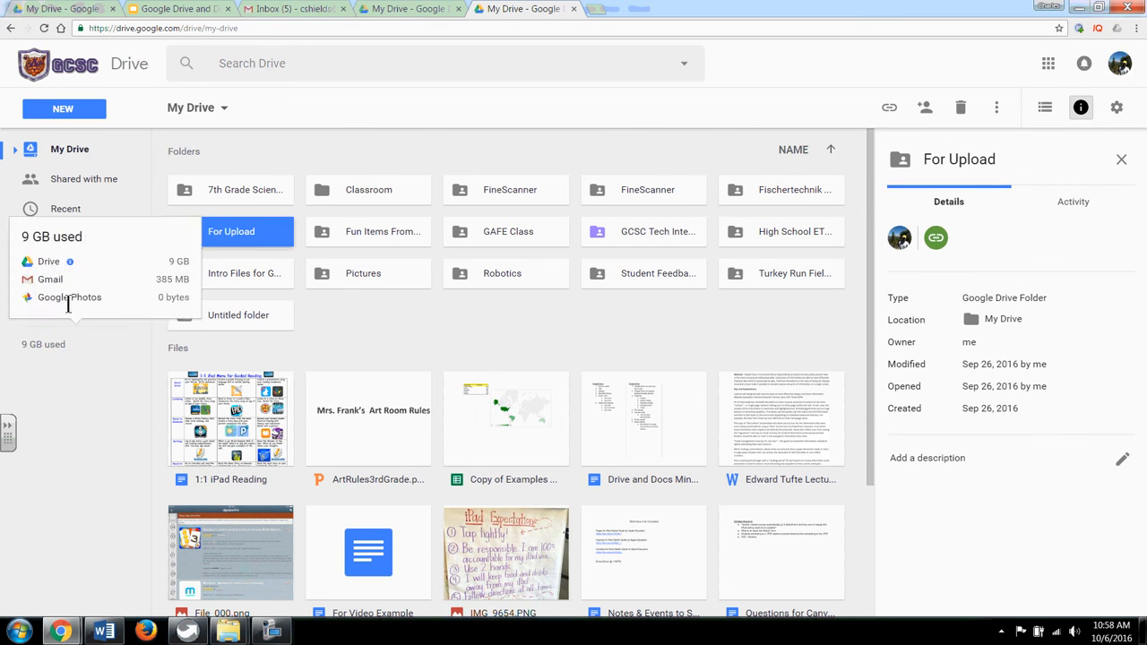
click(54, 387)
mouse_move(54, 331)
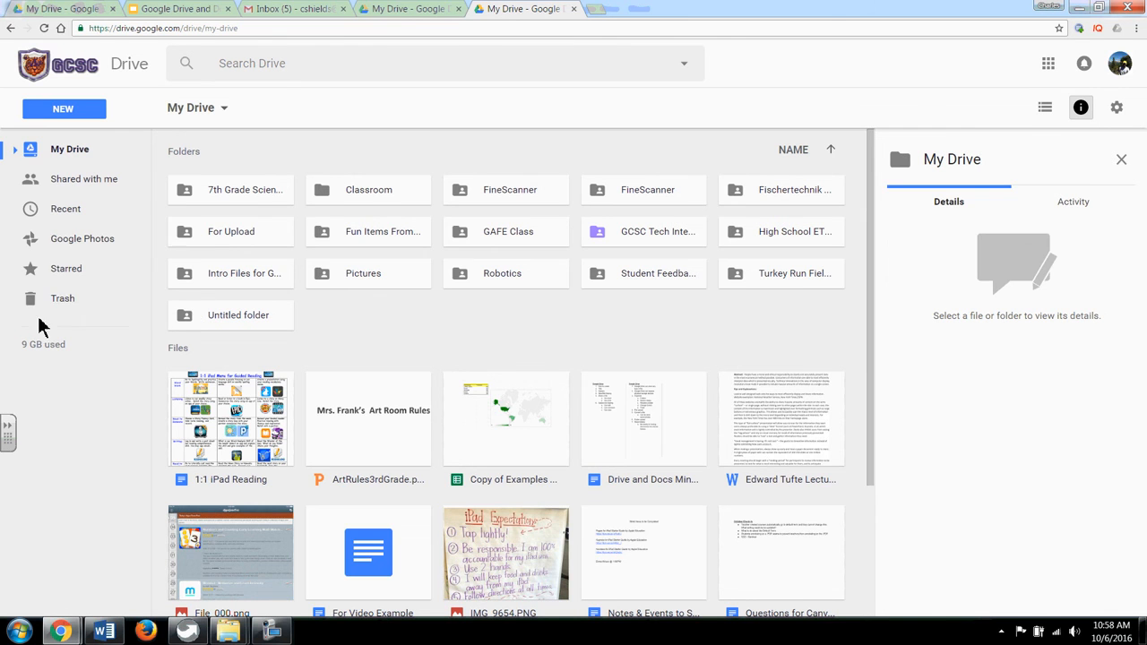
Step: Find the "For Mini Course" folder in the Trash, restore it and return to My Drive
click(69, 303)
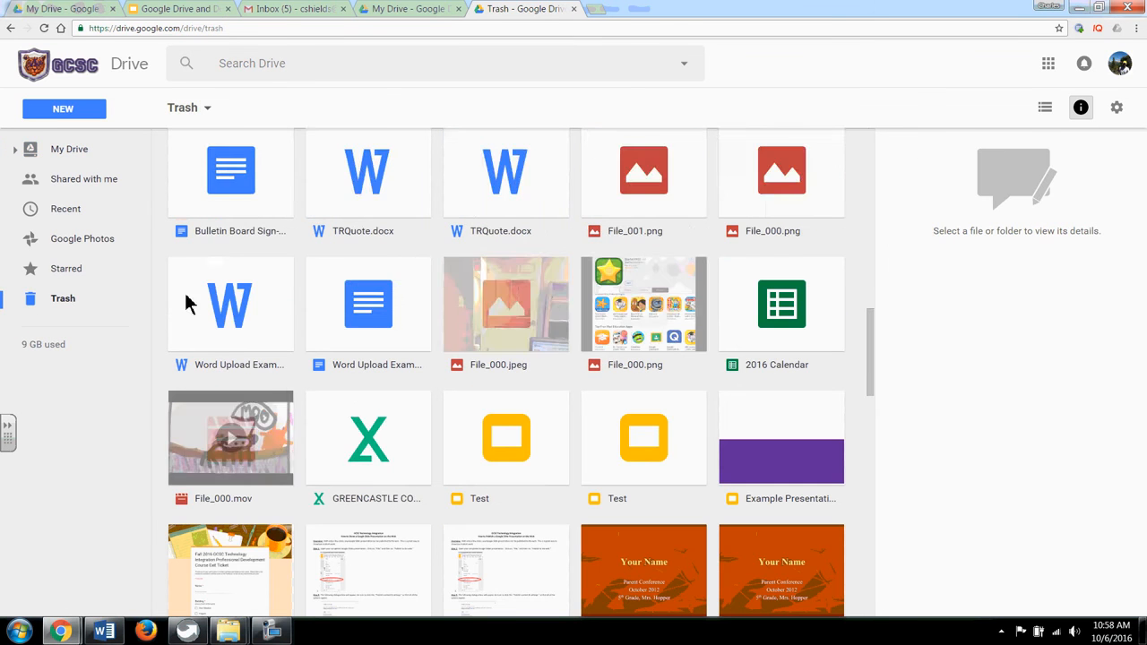
scroll(592, 269, down, 6)
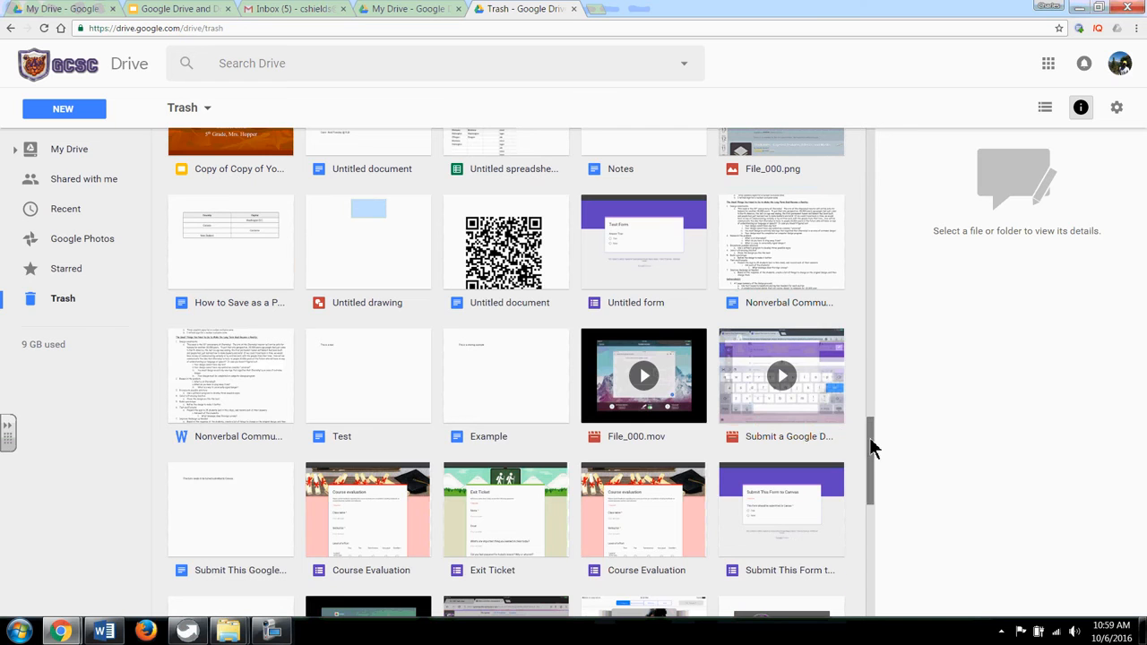
drag(874, 448, 843, 125)
drag(870, 174, 879, 610)
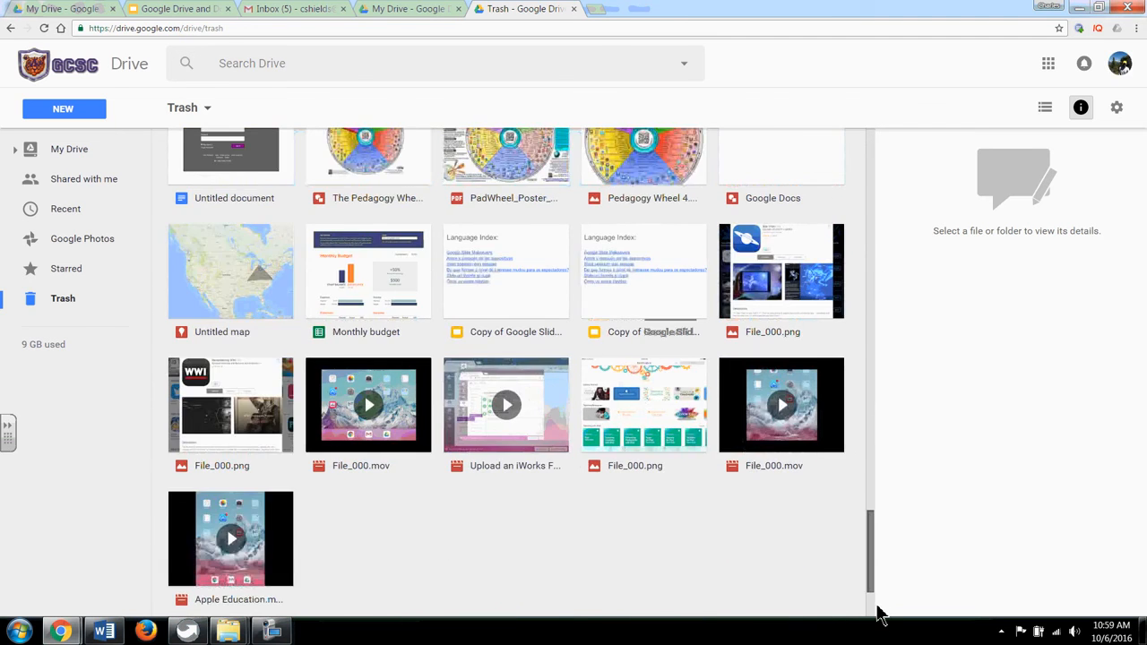
drag(873, 435, 873, 614)
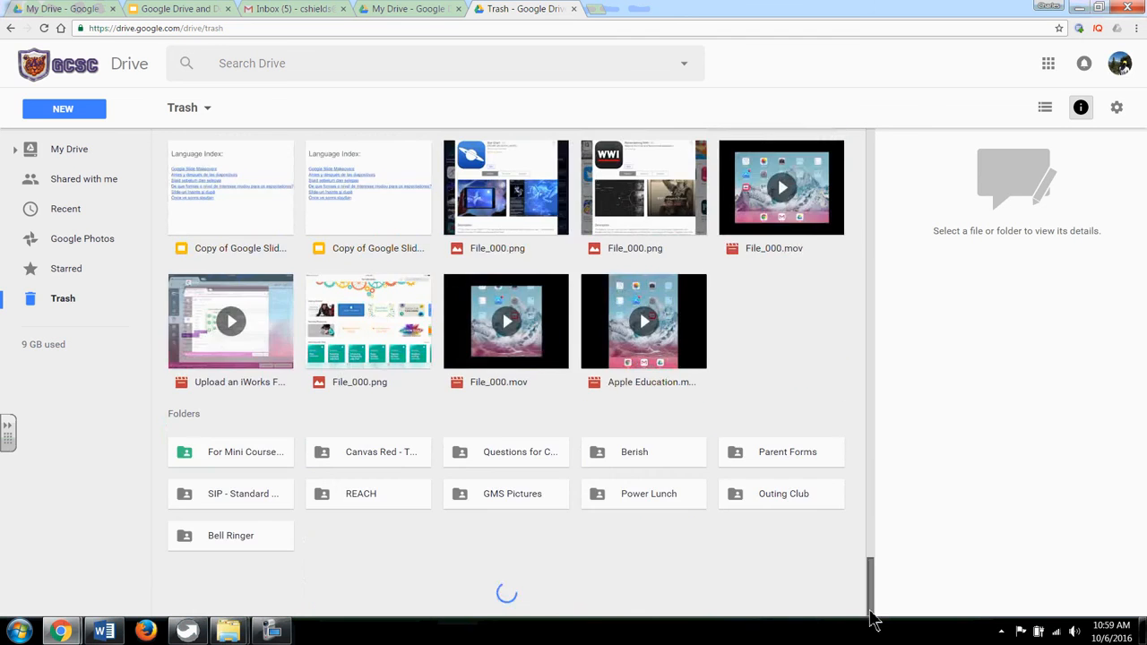
drag(870, 481, 875, 616)
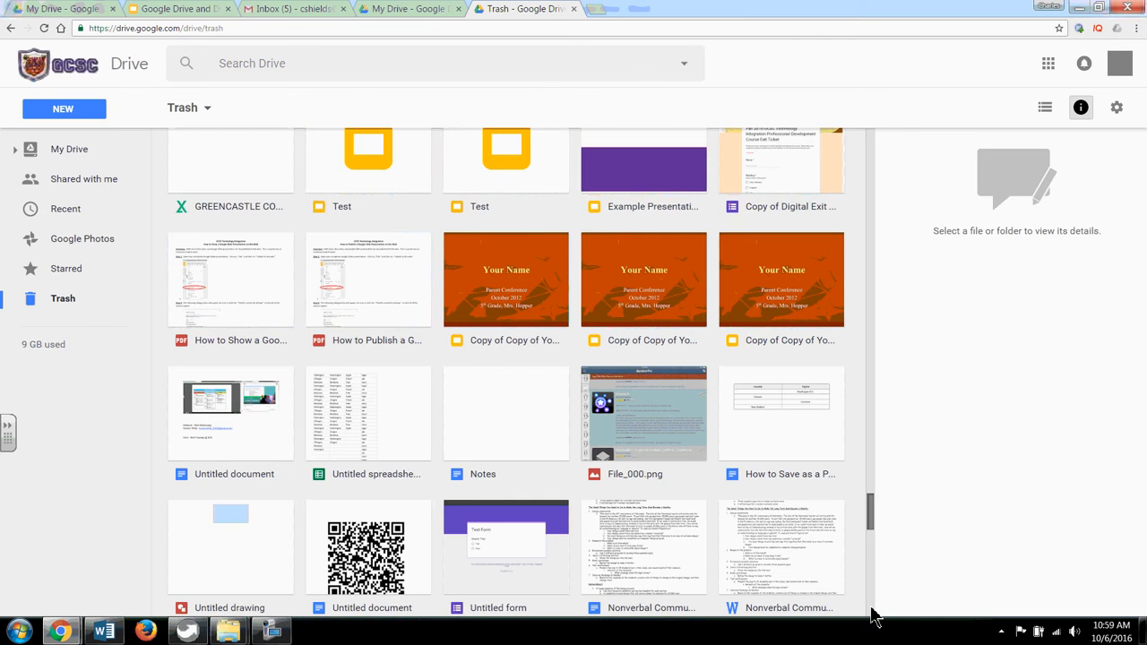
drag(874, 518, 874, 615)
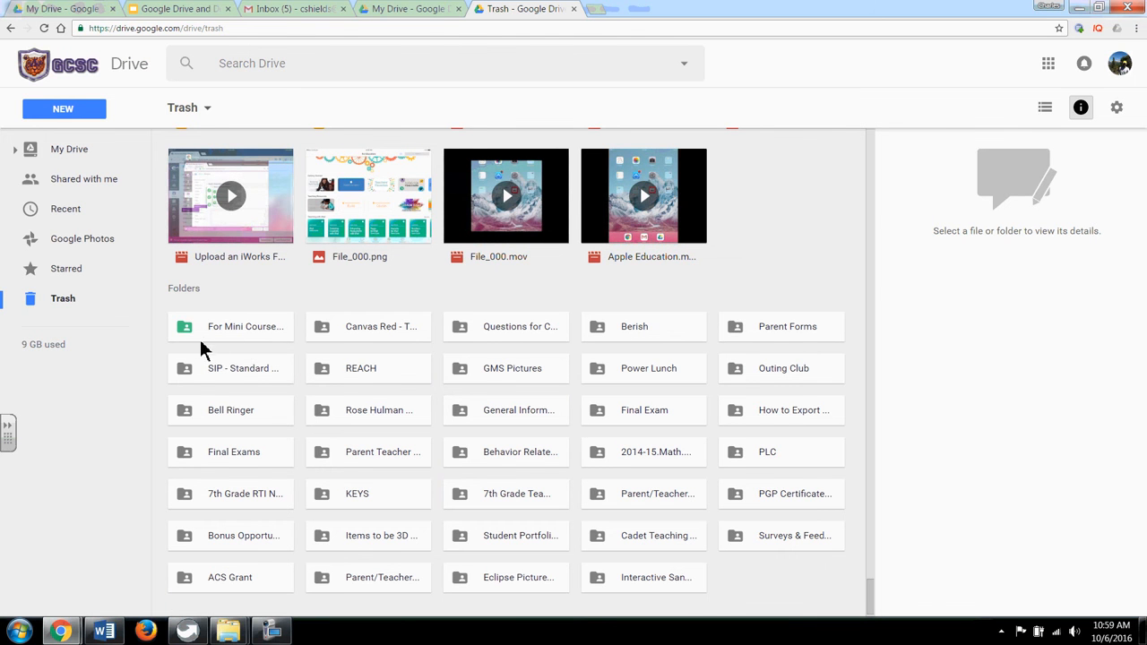
right_click(203, 336)
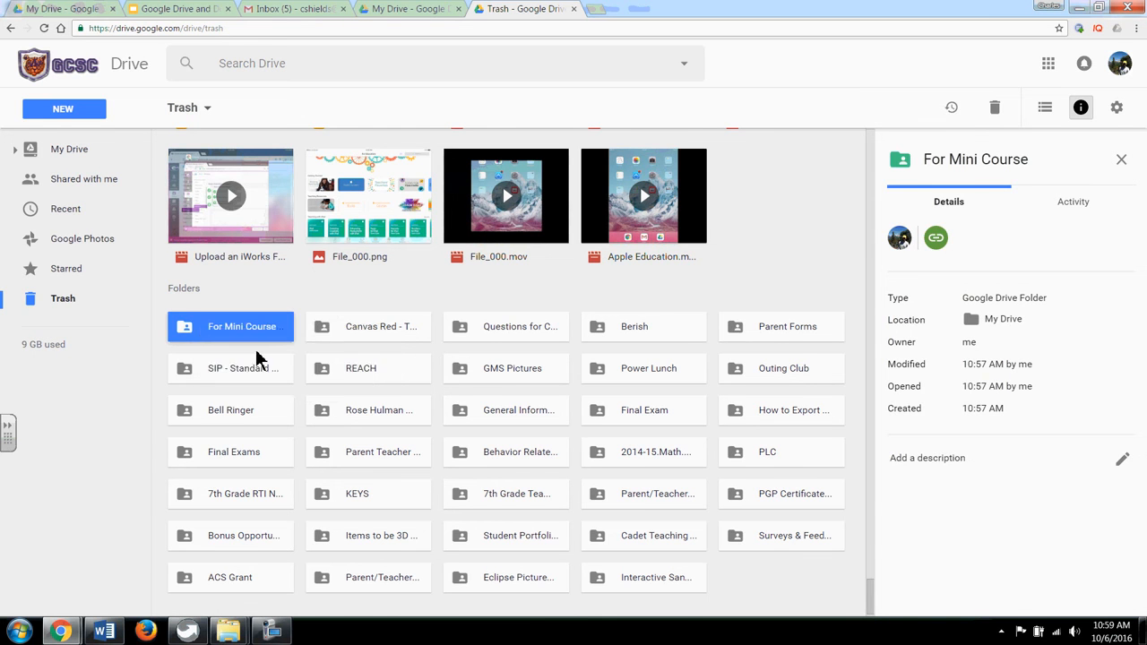
click(258, 350)
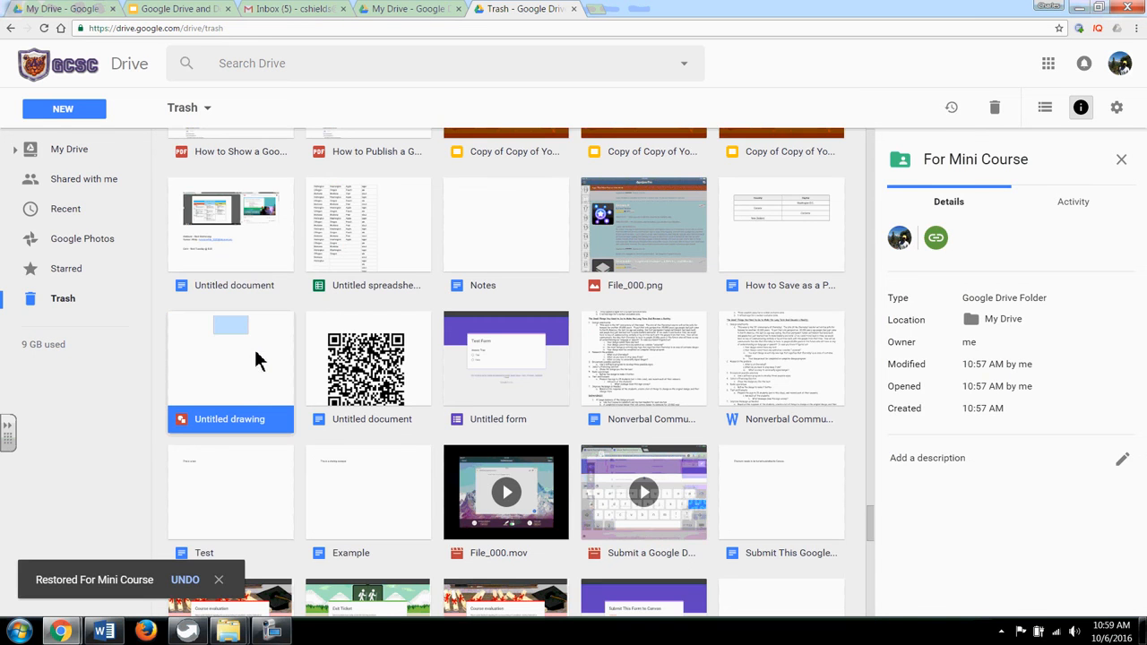
click(77, 148)
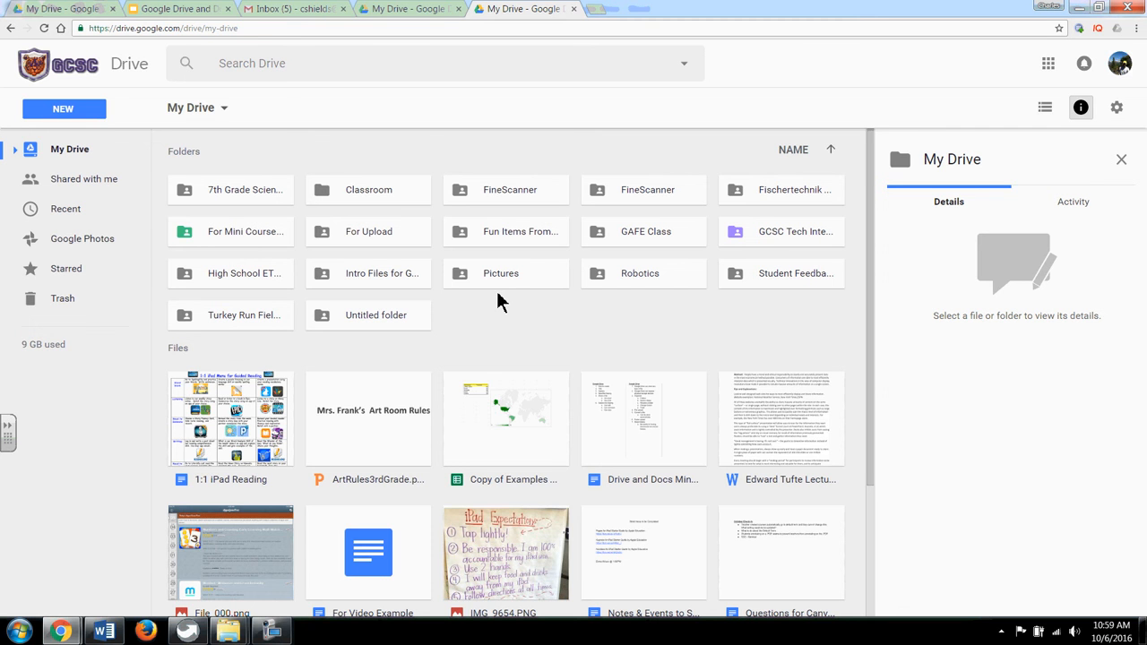
Step: Upload the Word file "Upload and Convert This Word File" from the computer's Documents library into the "For Mini Course" folder
double_click(263, 248)
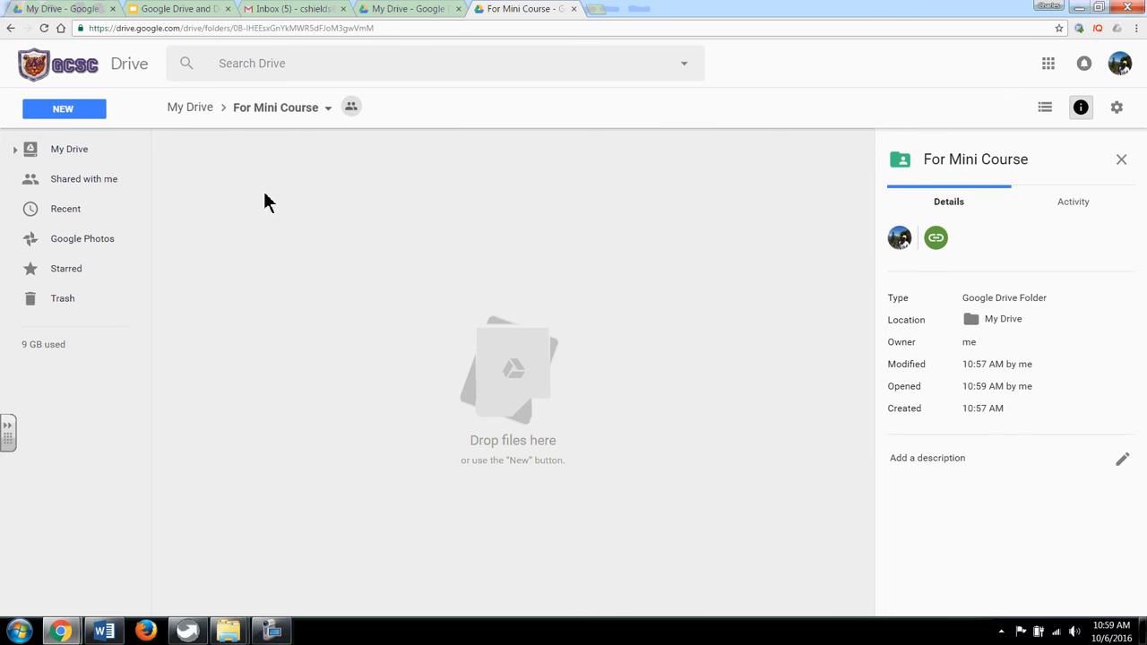
click(87, 112)
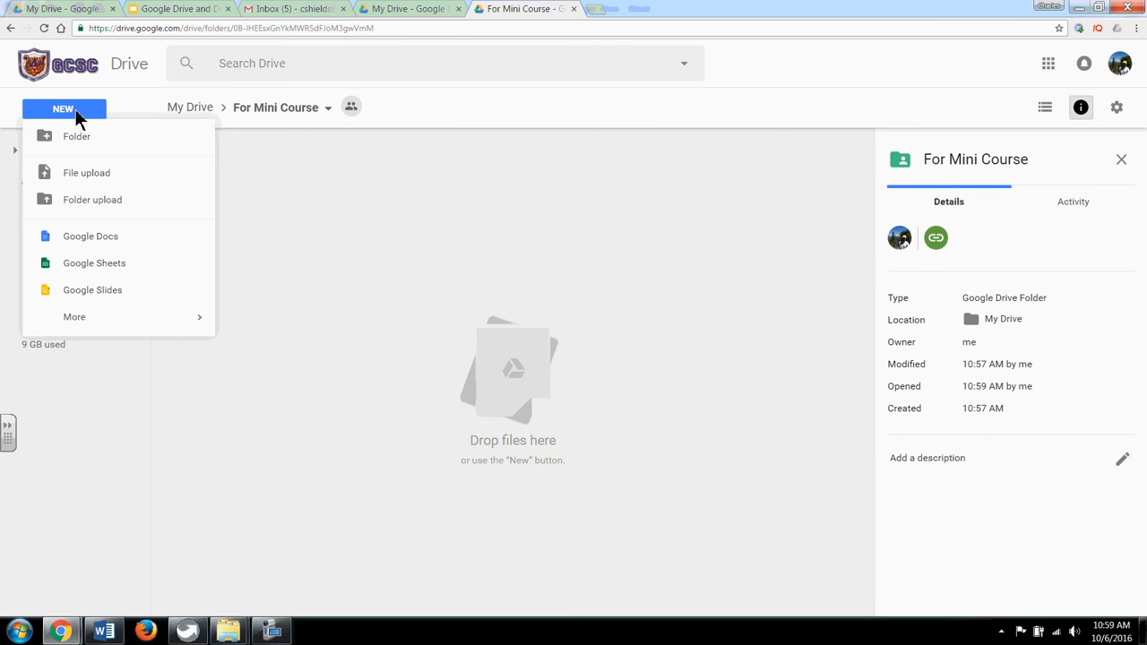
click(90, 172)
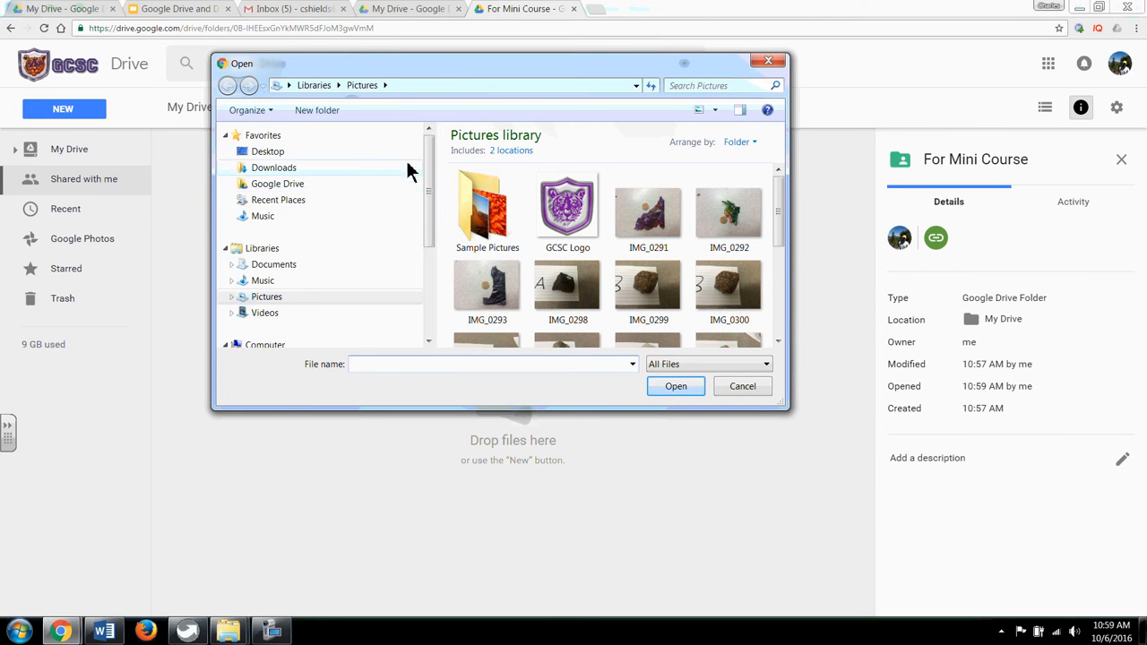
mouse_move(428, 153)
mouse_down()
mouse_move(427, 174)
mouse_move(427, 158)
mouse_up()
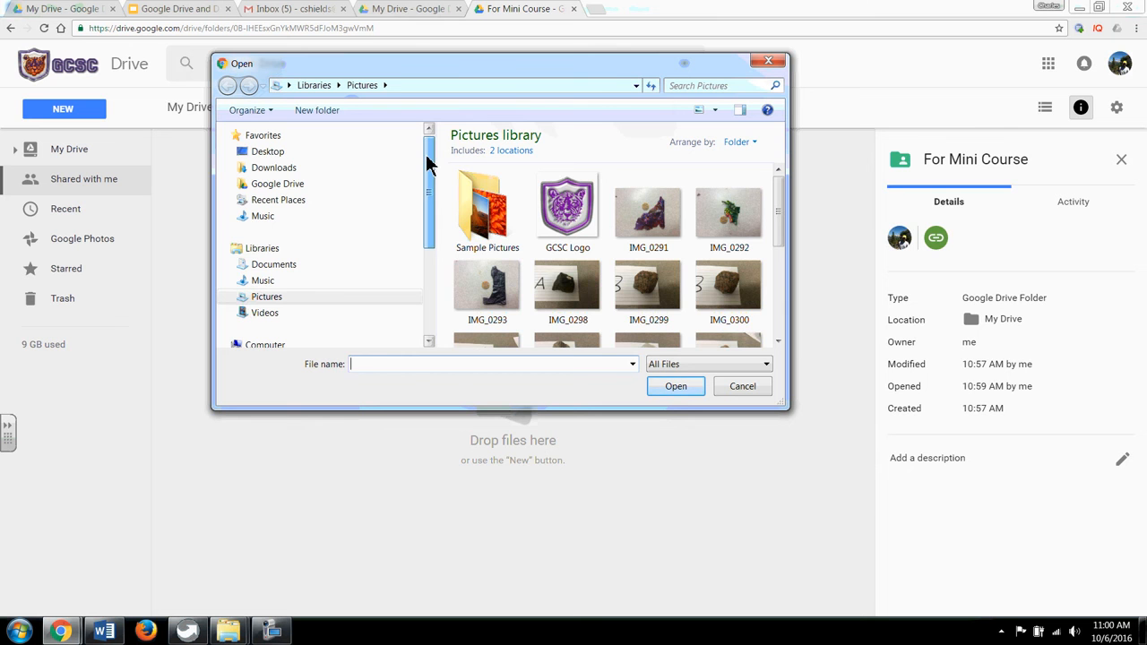
click(296, 264)
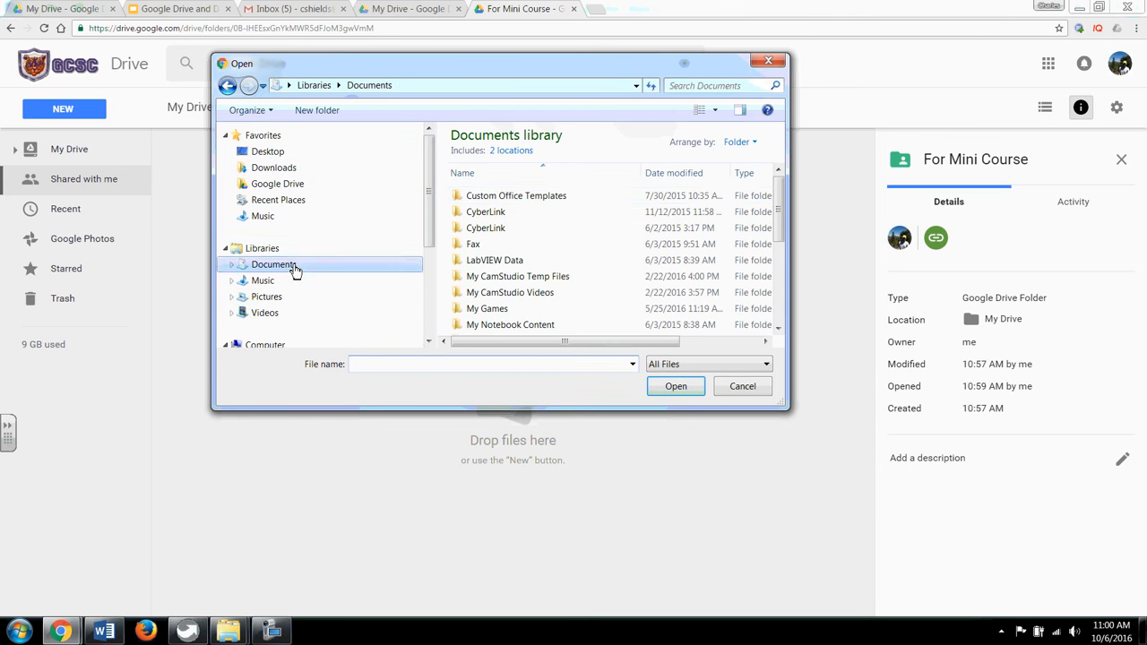
drag(777, 192, 781, 287)
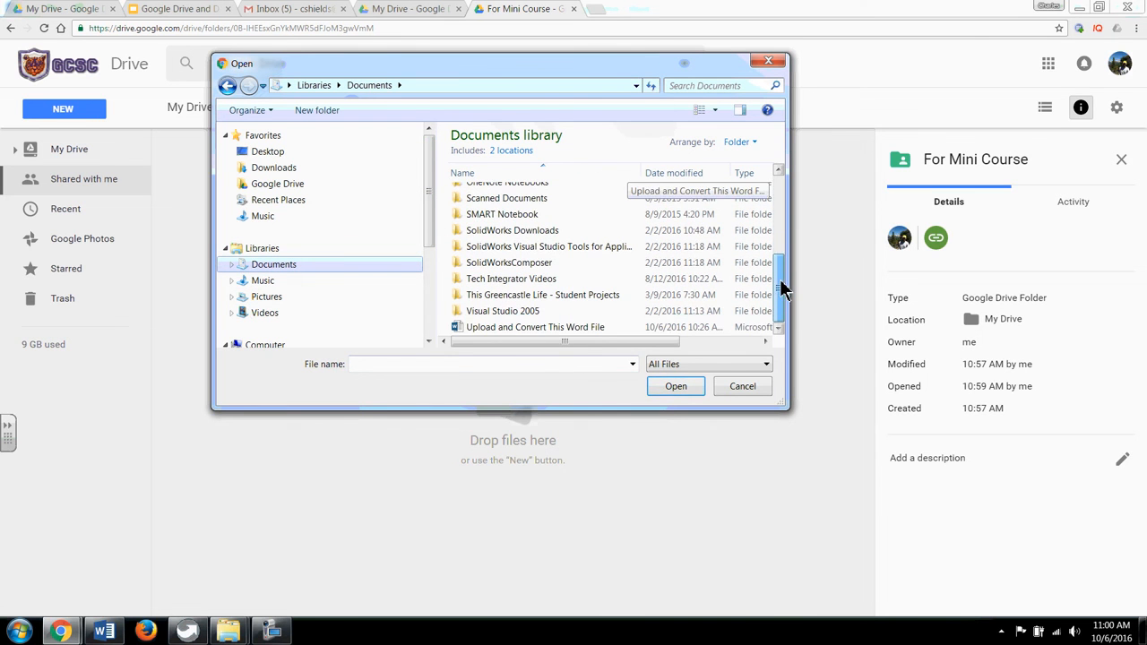
click(590, 329)
click(663, 387)
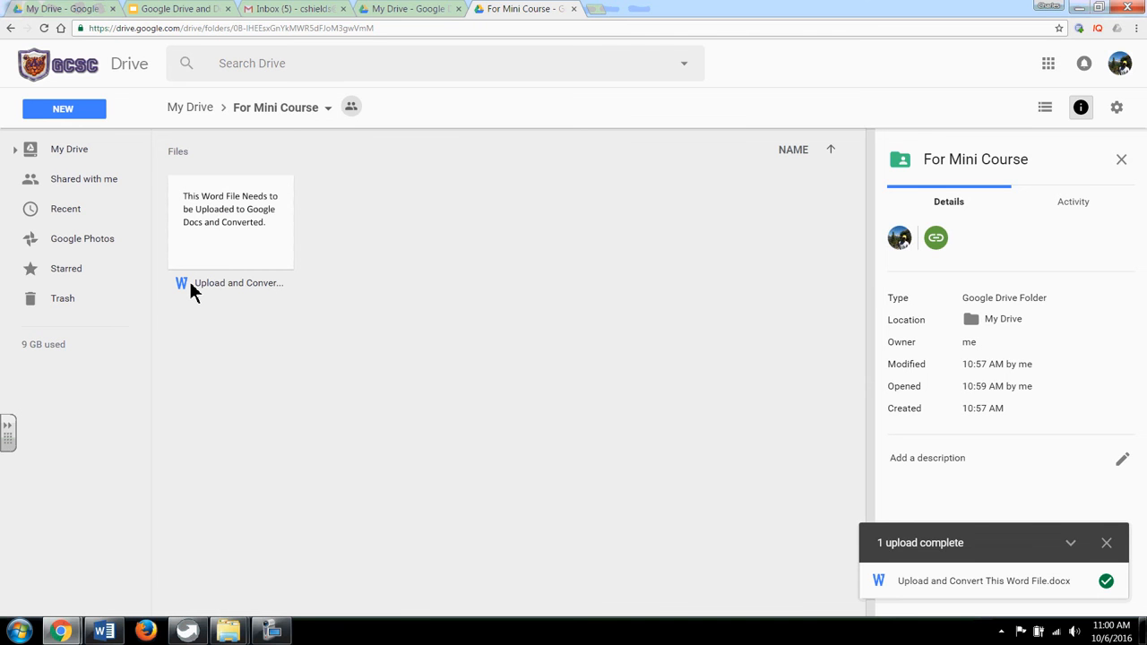
Step: Preview the uploaded Word file and open it with Google Docs to convert it
double_click(260, 231)
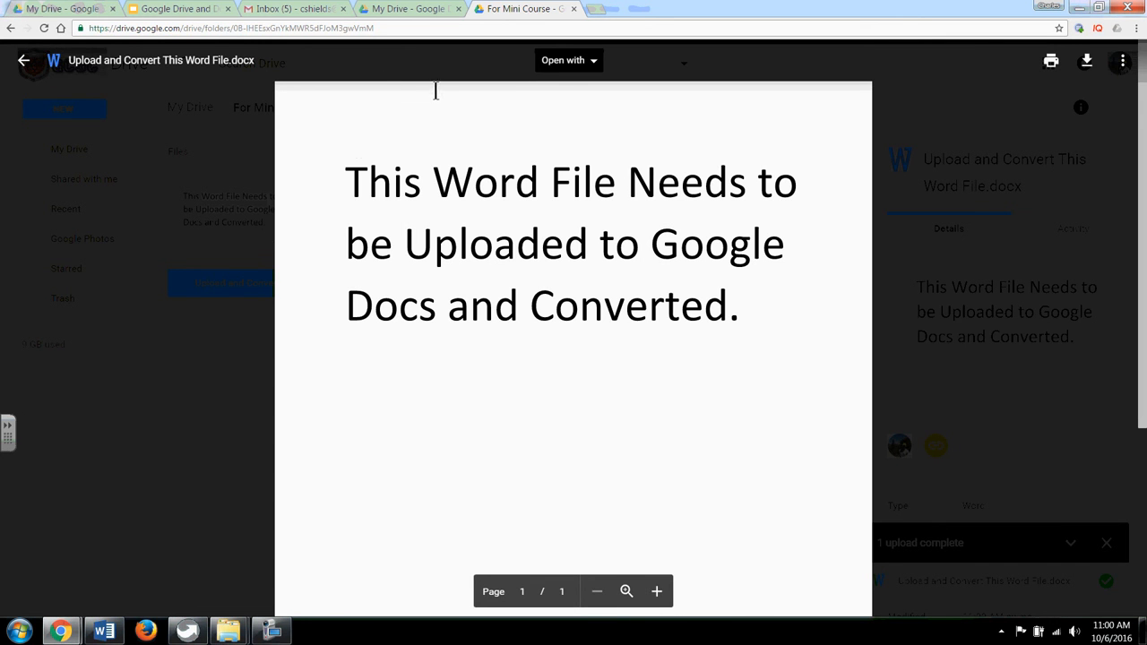
click(595, 63)
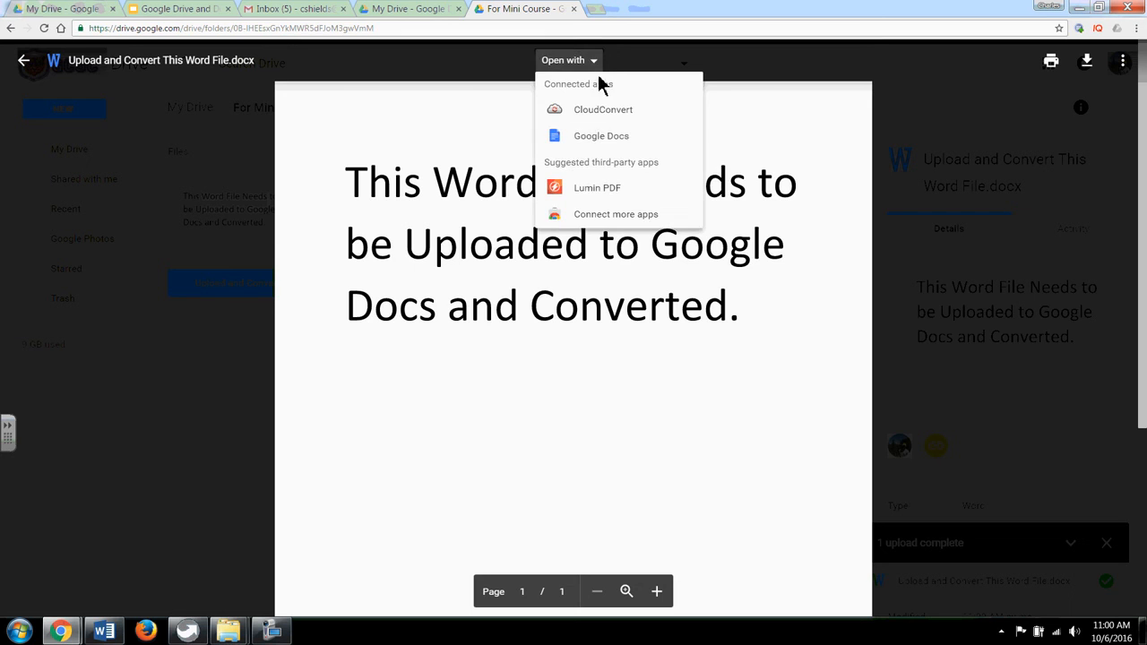
click(609, 138)
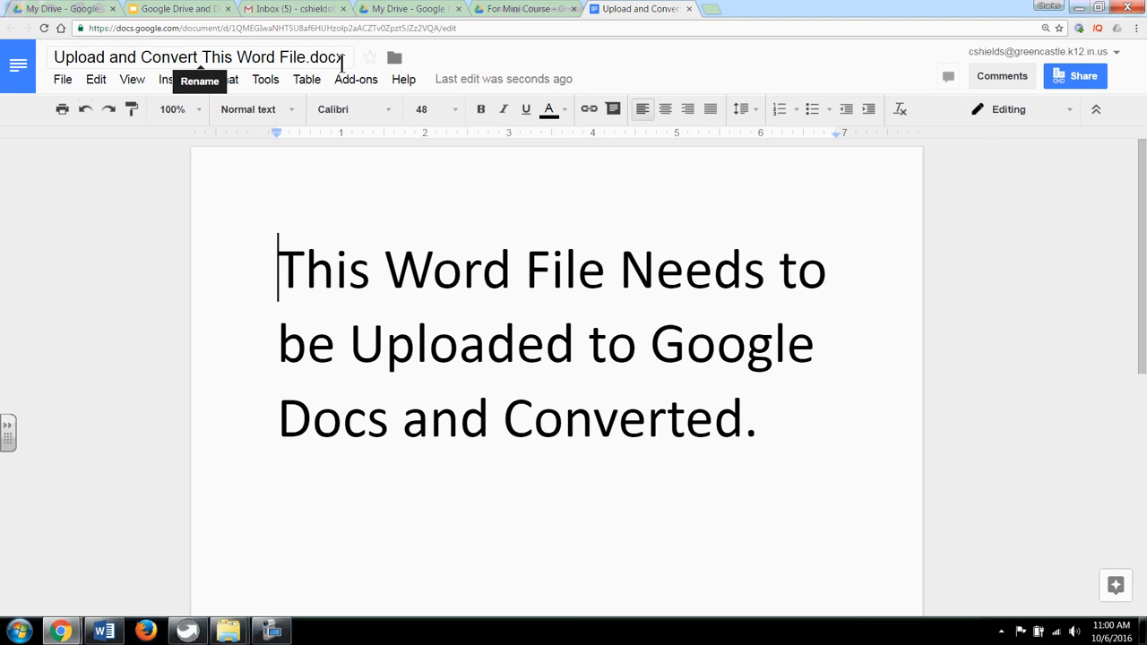
Step: Remove the .docx extension from the converted document's title, then close the document and the Word file's preview
click(345, 58)
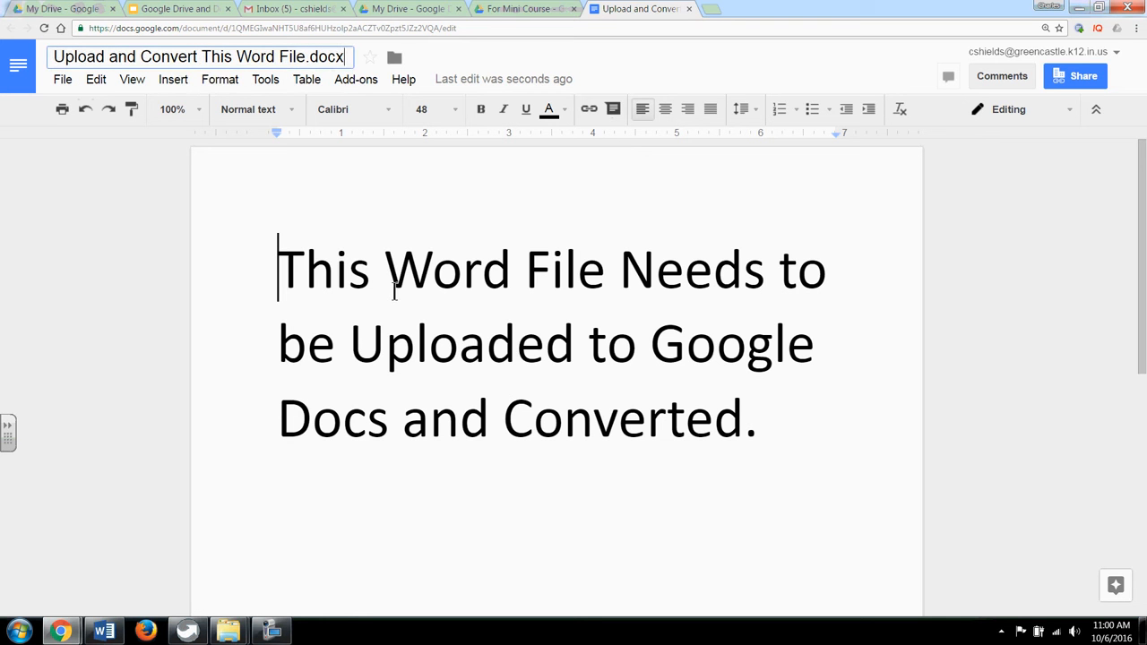
key(BackSpace)
key(BackSpace)
key(BackSpace)
key(BackSpace)
key(BackSpace)
click(689, 9)
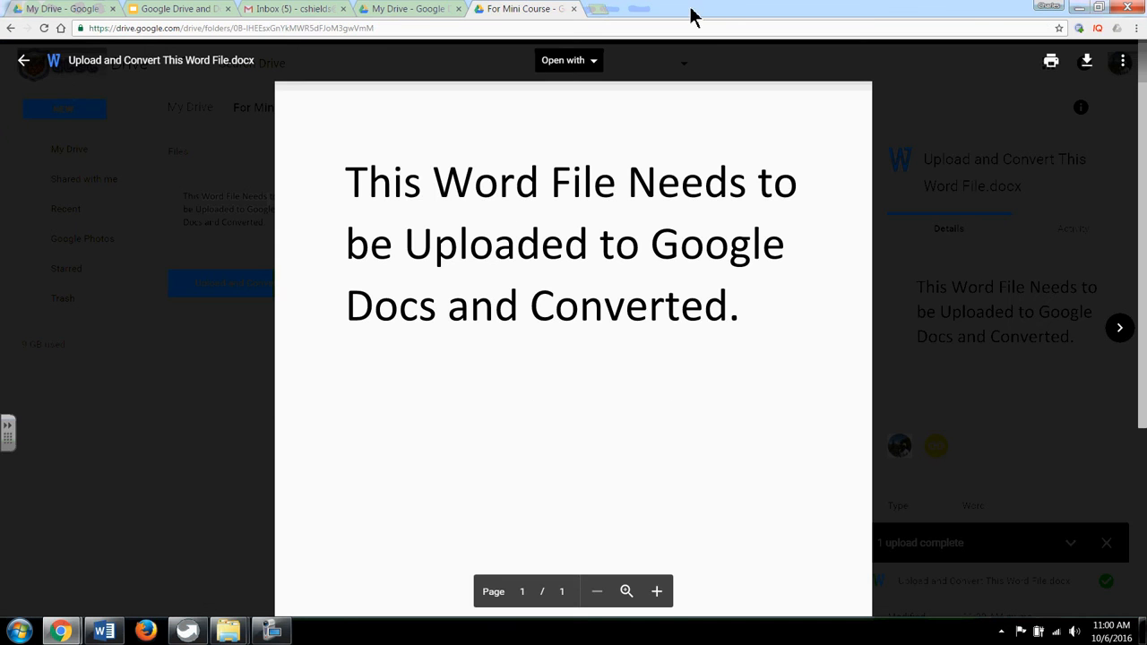
click(24, 61)
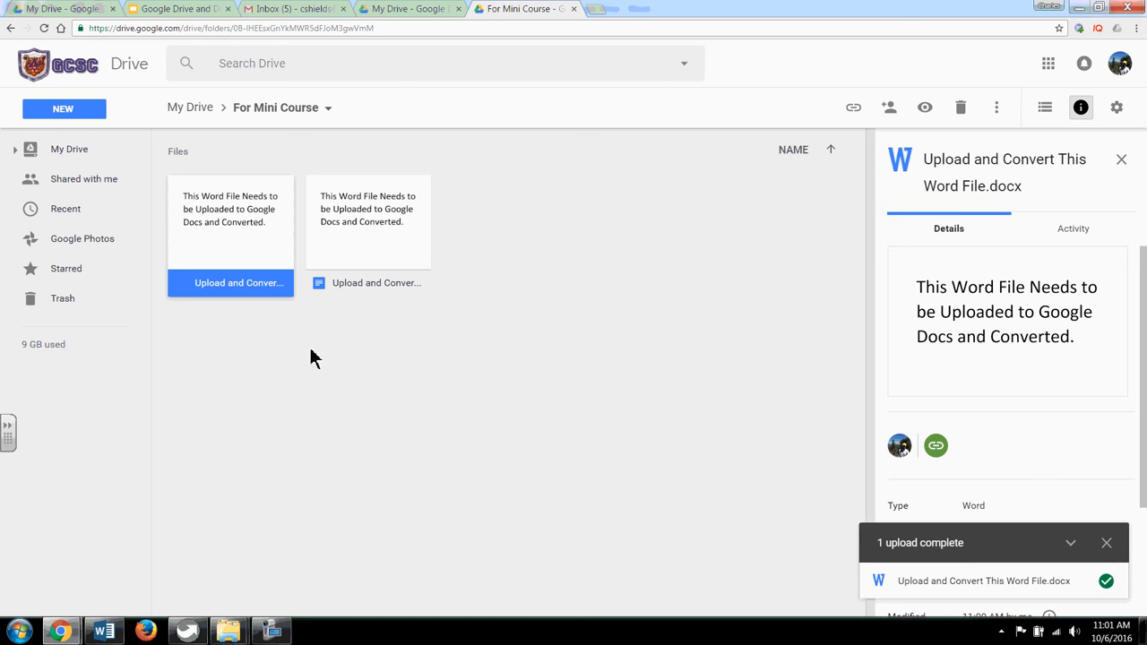
click(246, 369)
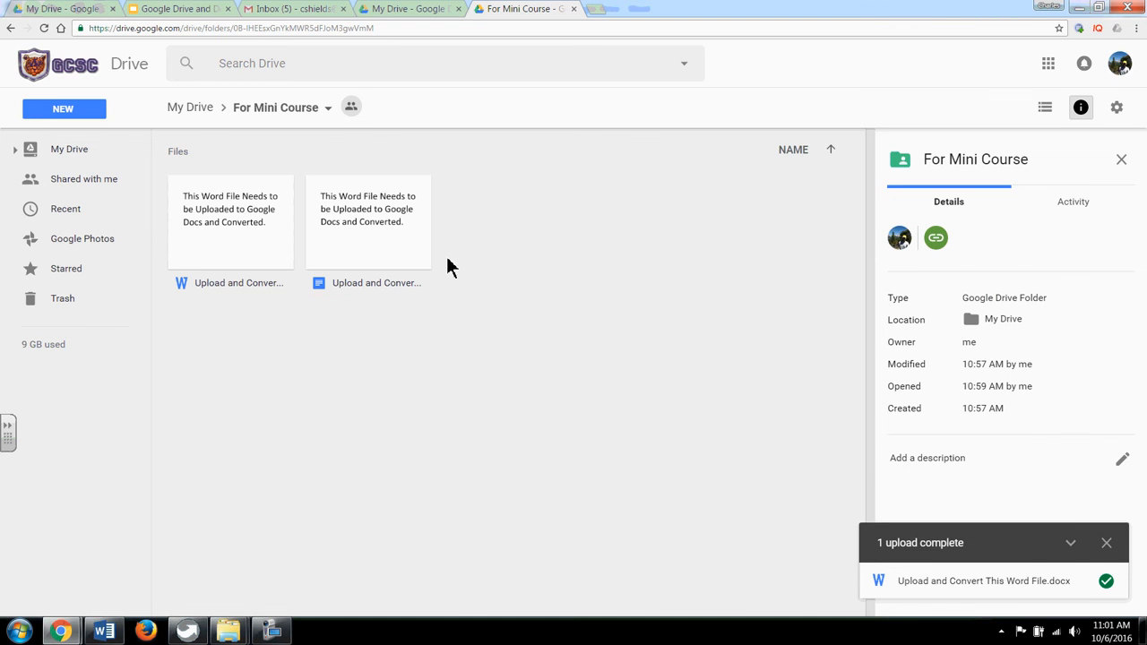
Step: Remove the uploaded Word file and its converted Google Docs copy from the "For Mini Course" folder
click(274, 267)
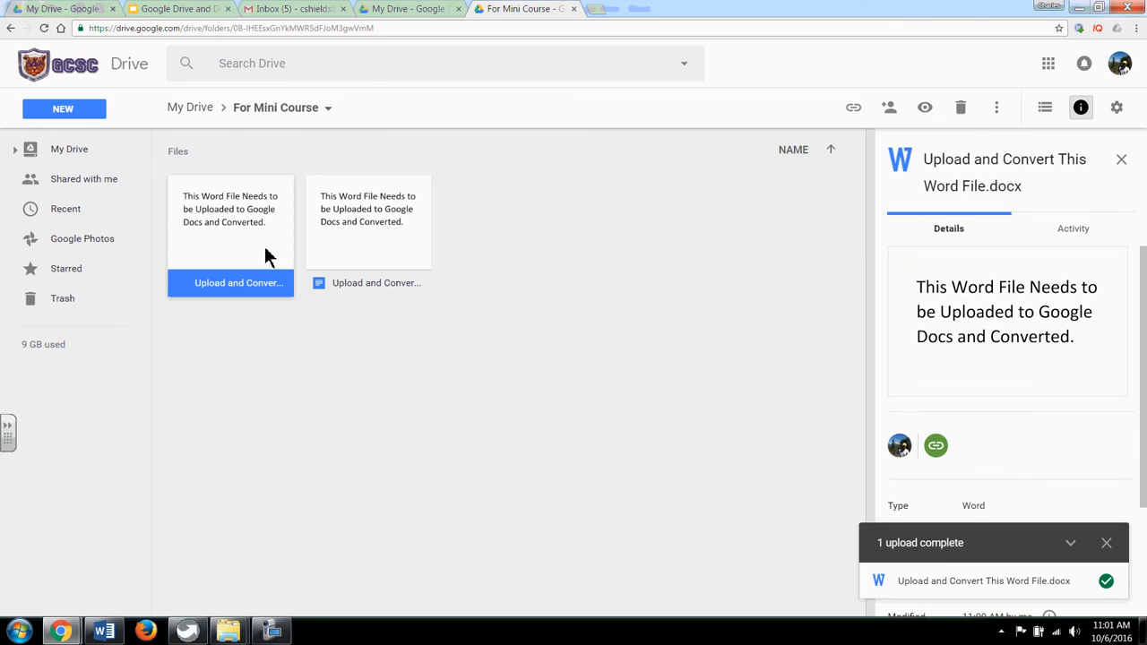
right_click(266, 249)
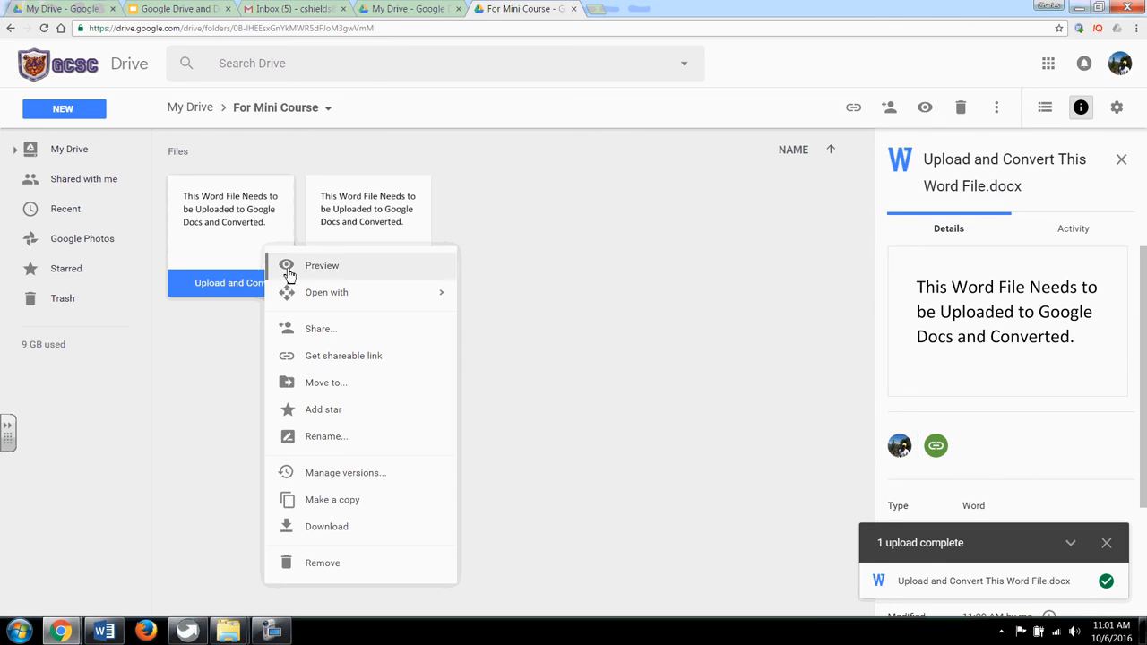
click(323, 563)
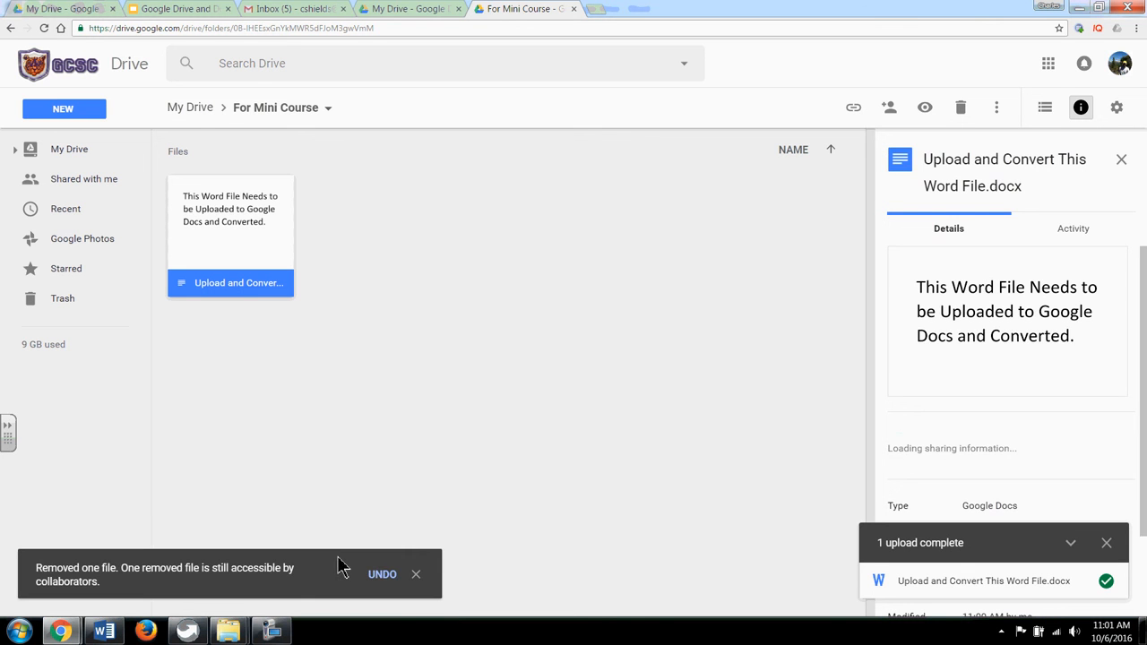
right_click(282, 259)
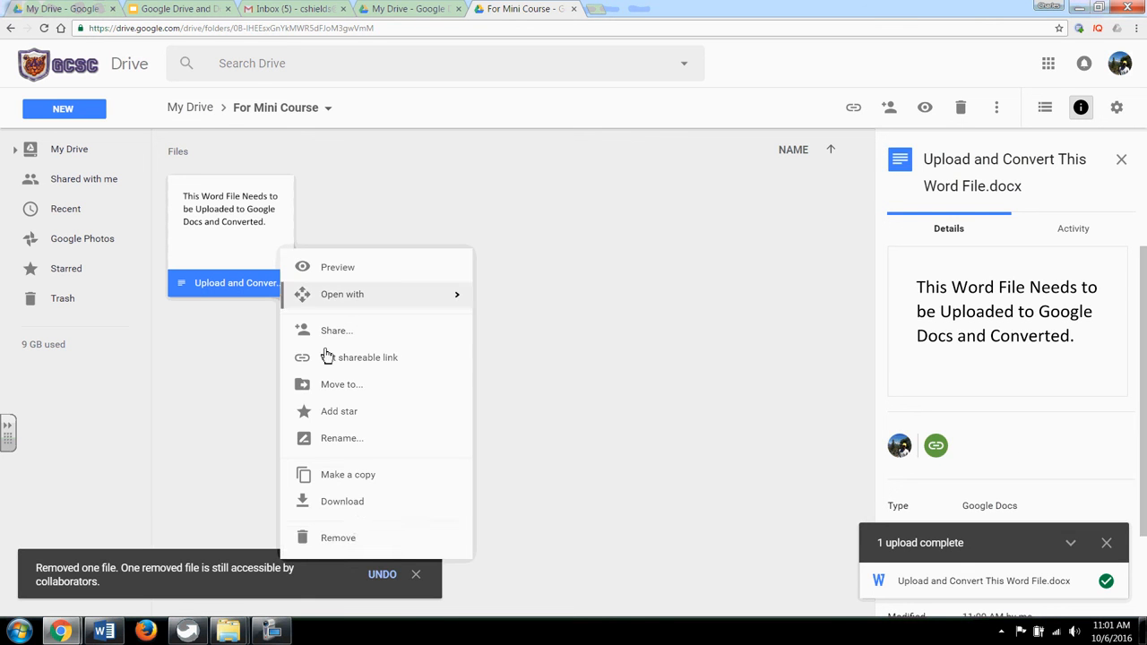
click(375, 543)
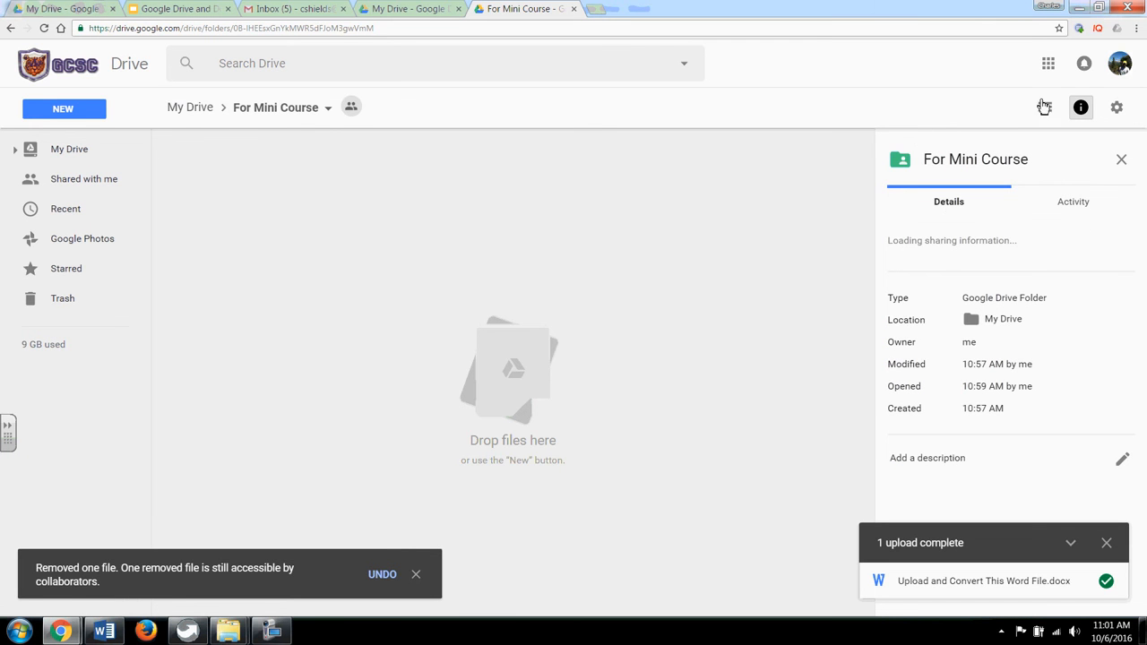
Step: In the Drive settings, switch conversion of uploaded files to Google Docs editor format on and back off, then close the settings
click(1117, 109)
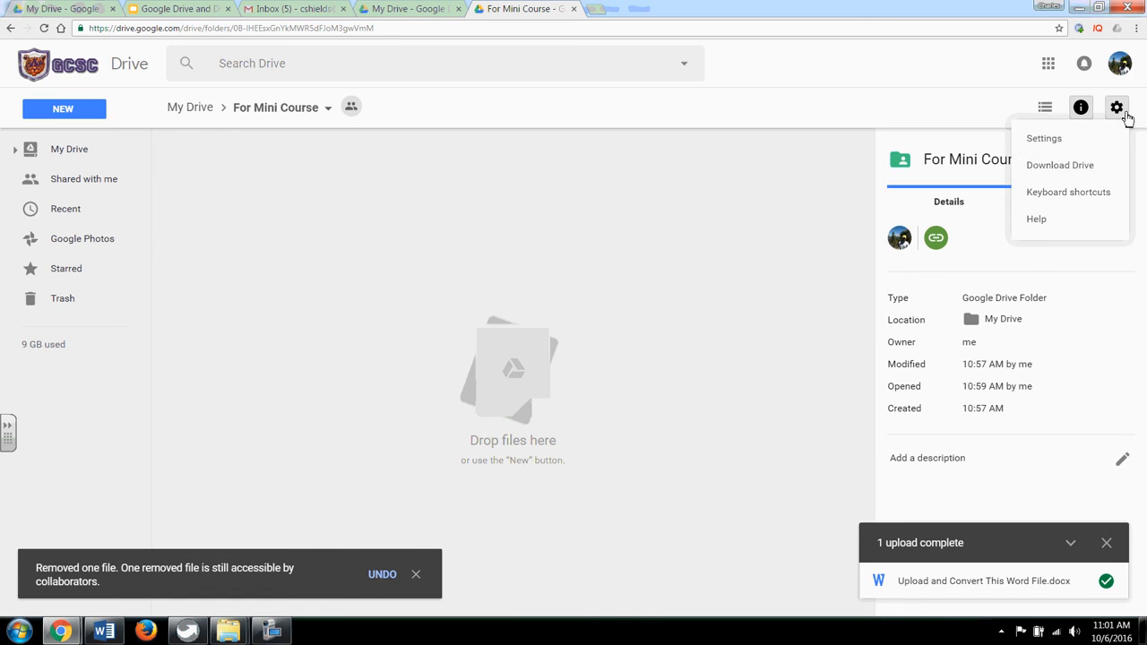
click(1044, 139)
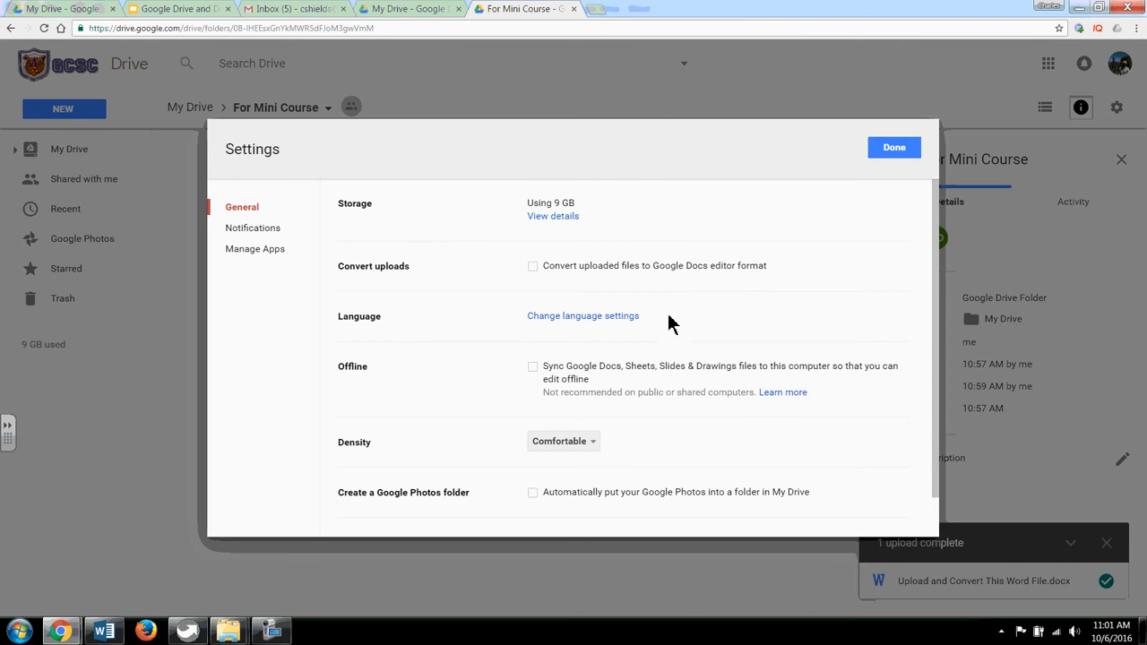
click(533, 268)
click(533, 266)
click(877, 149)
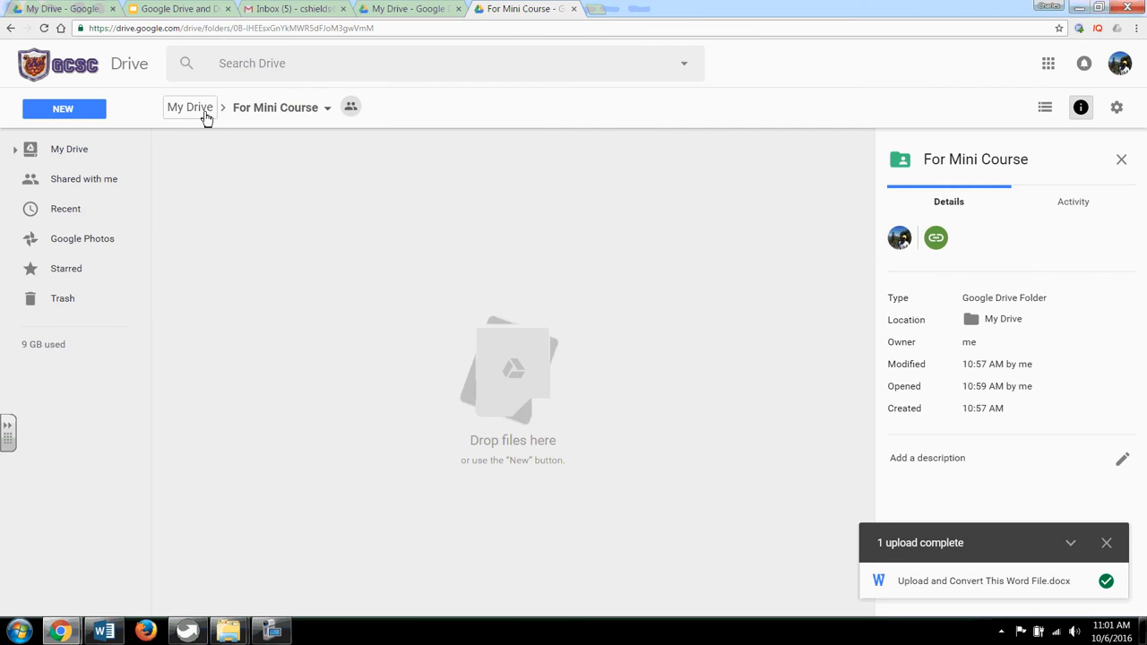
Step: Return to My Drive and start a folder upload from the computer
click(199, 108)
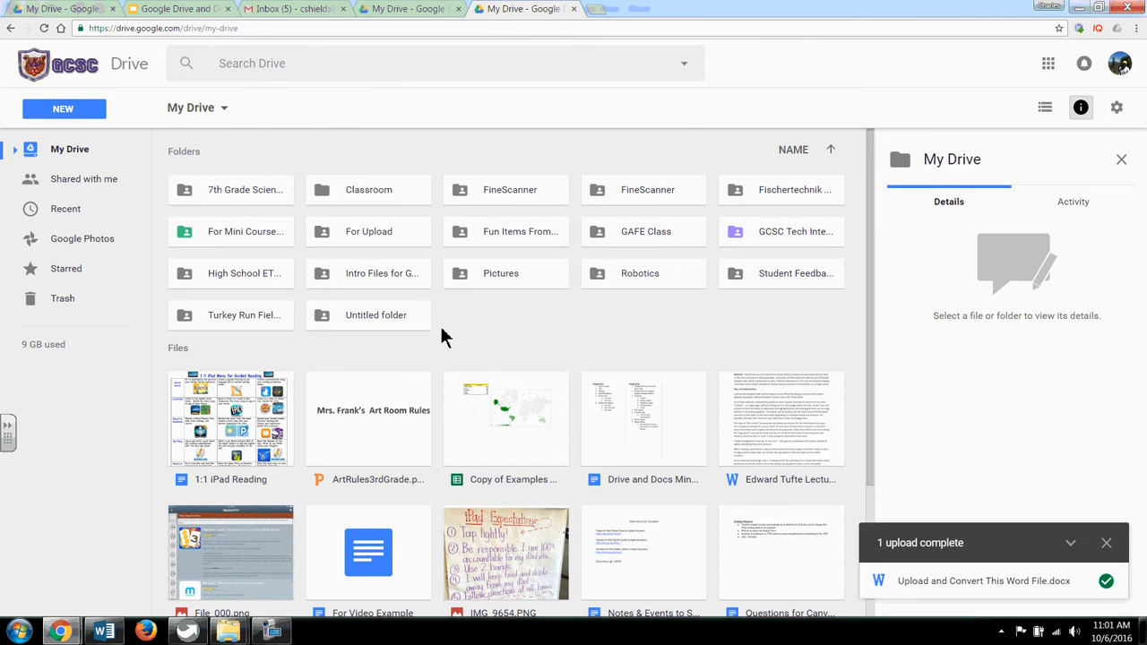
scroll(453, 337, down, 1)
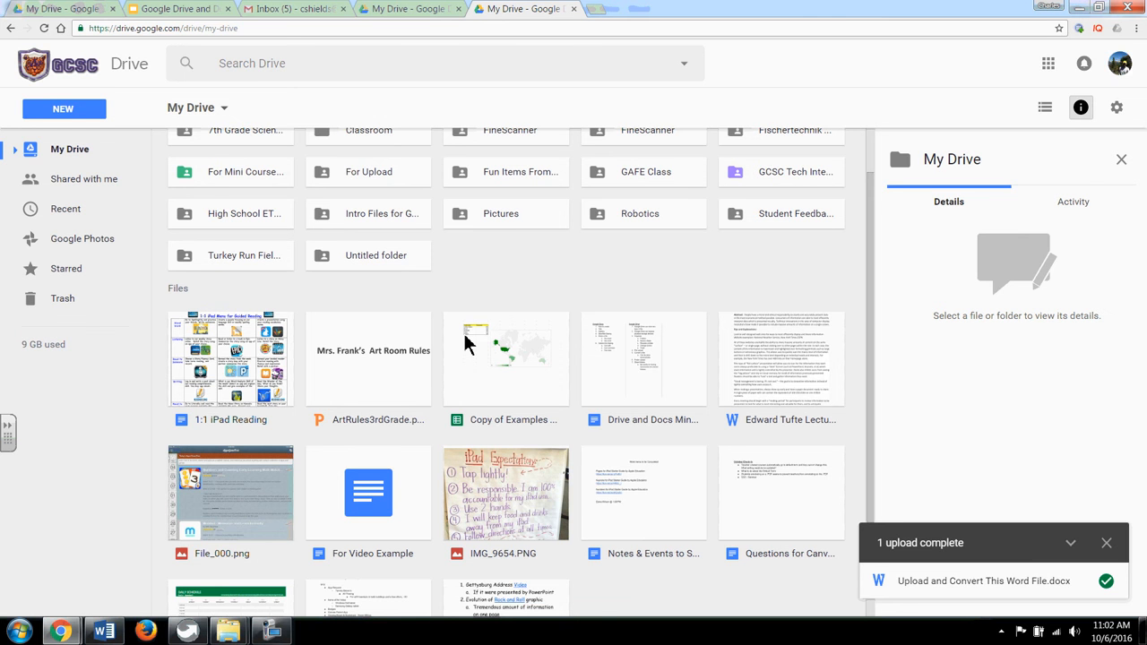
click(76, 111)
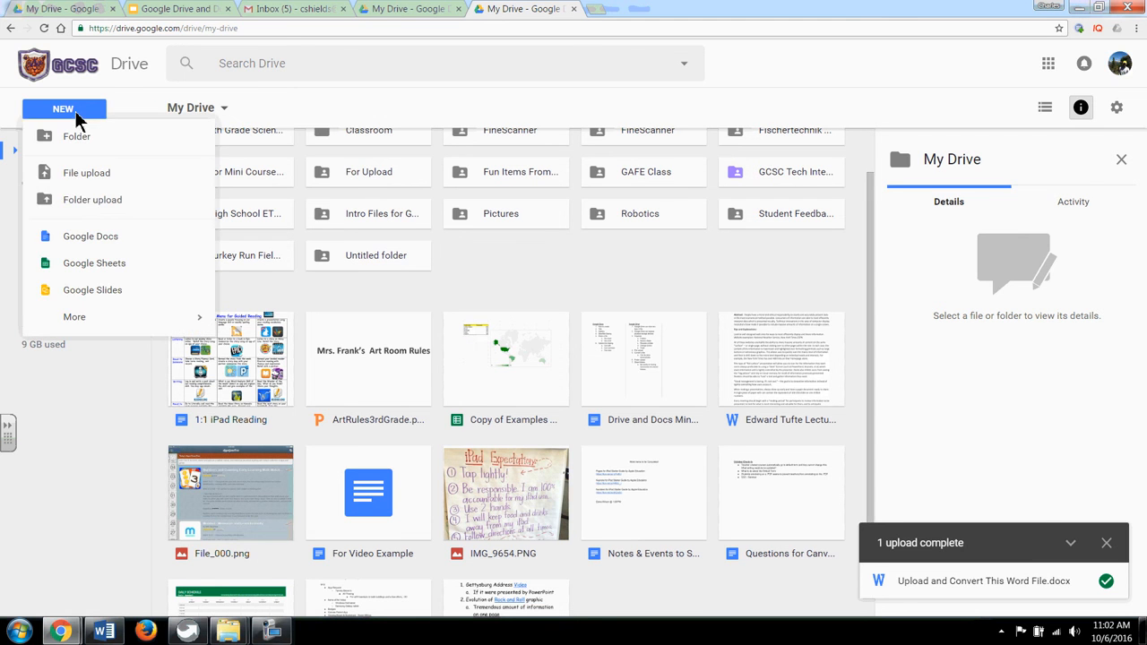
click(82, 201)
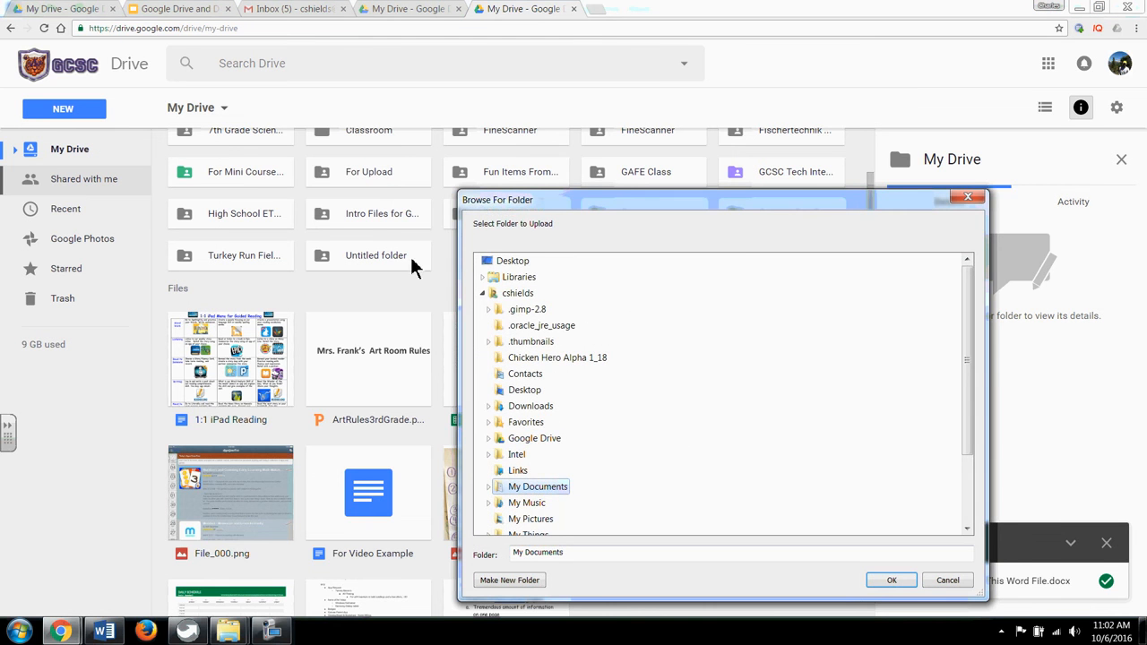
double_click(459, 378)
drag(892, 204, 896, 223)
click(416, 329)
scroll(421, 251, up, 2)
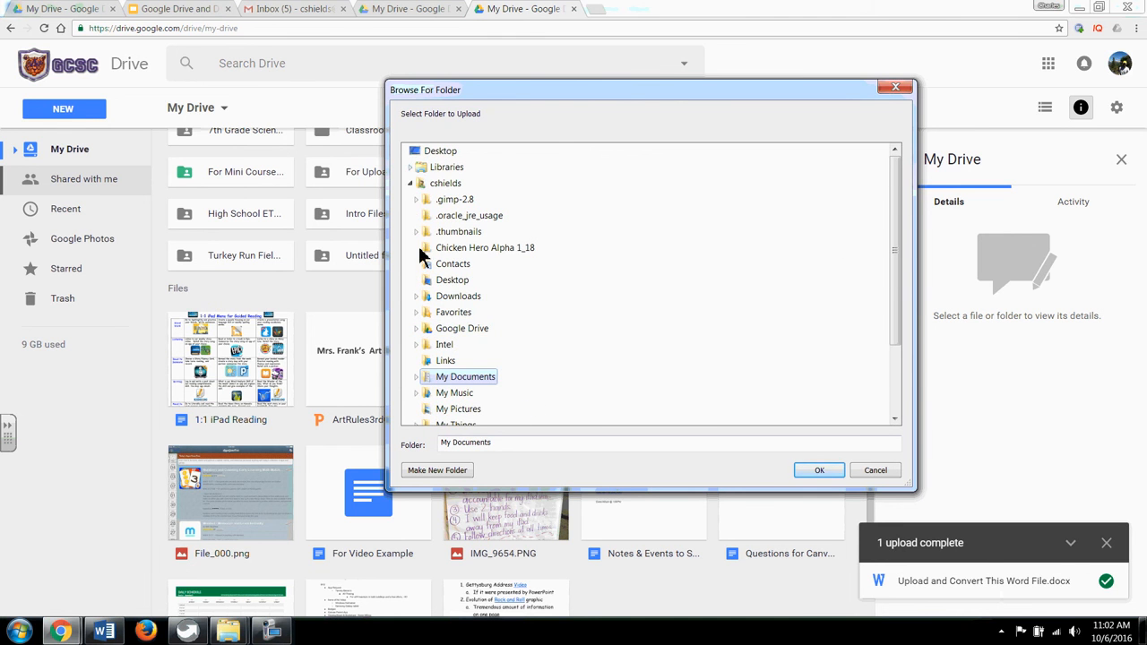
Step: Browse the computer's PortableApps.com (F:) drive to the "Greencastle Schools" folder inside Documents
click(411, 184)
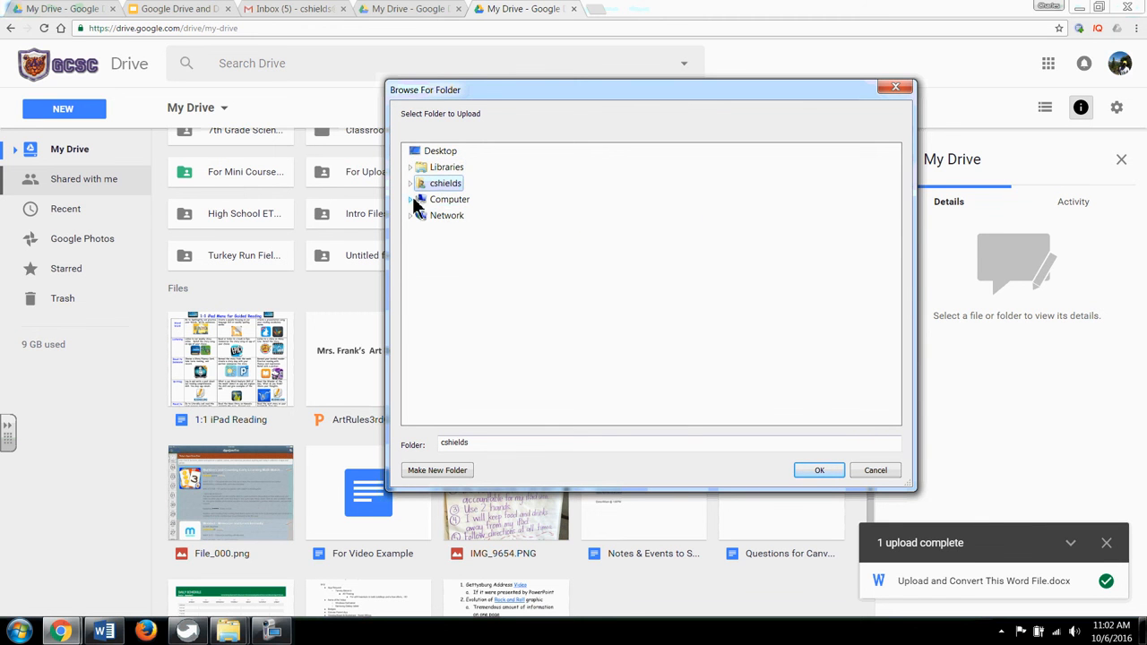
click(410, 200)
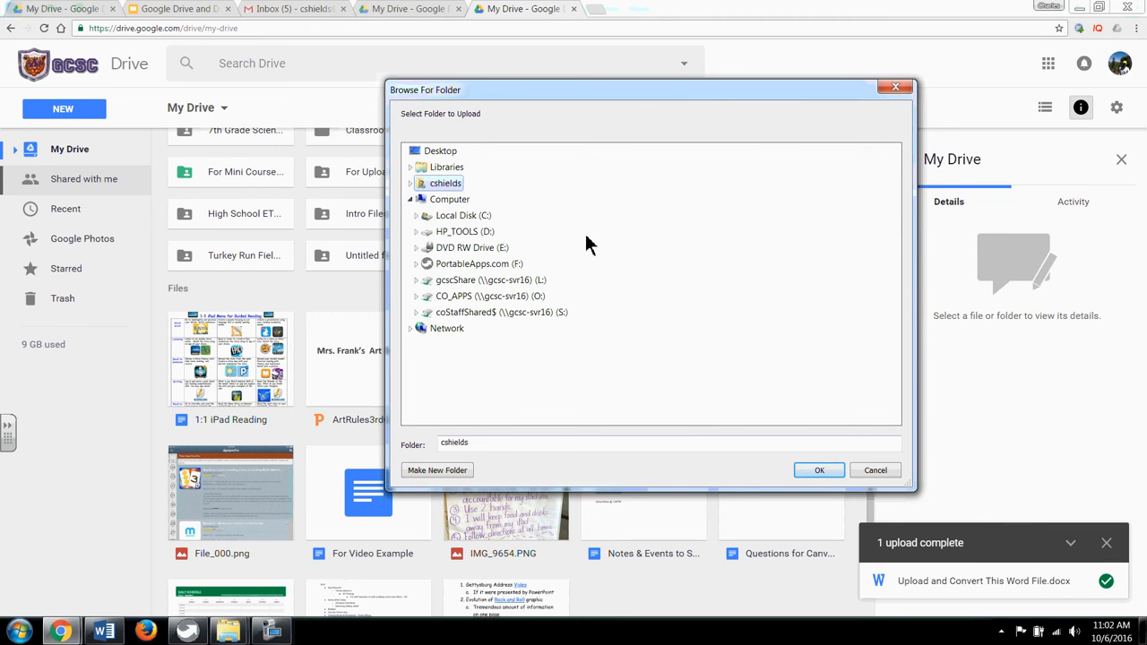
click(417, 264)
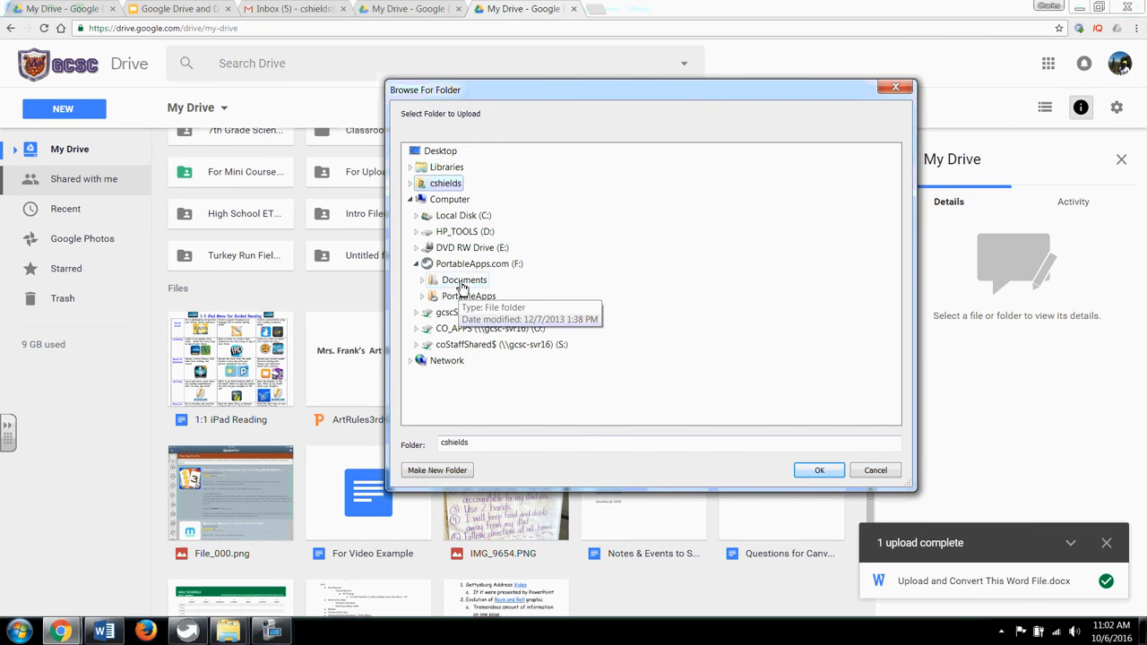
double_click(458, 281)
drag(895, 190, 894, 254)
double_click(492, 296)
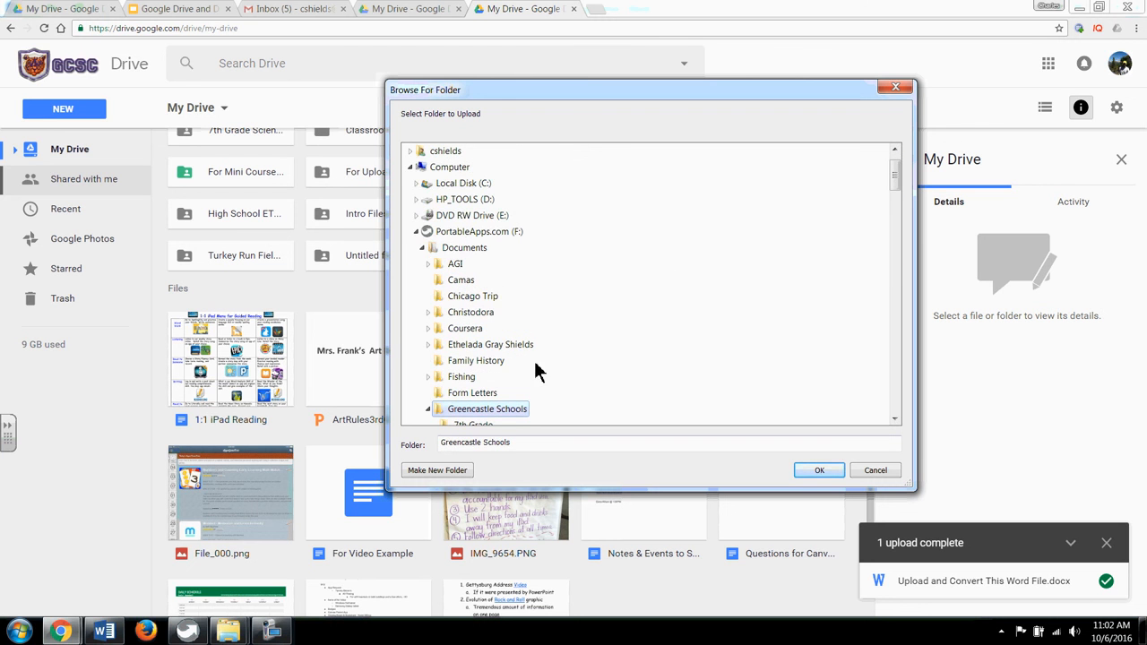
Step: Upload the "7.1.3" folder from "GMS 7th Grade Science" to My Drive
drag(894, 179, 891, 231)
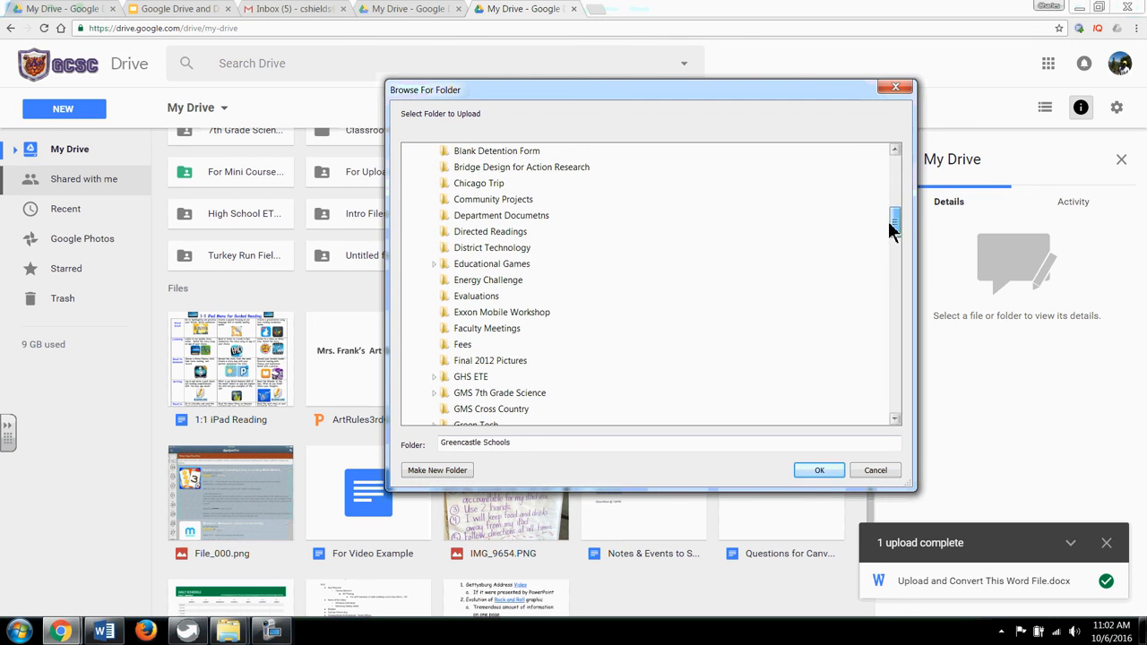
click(518, 395)
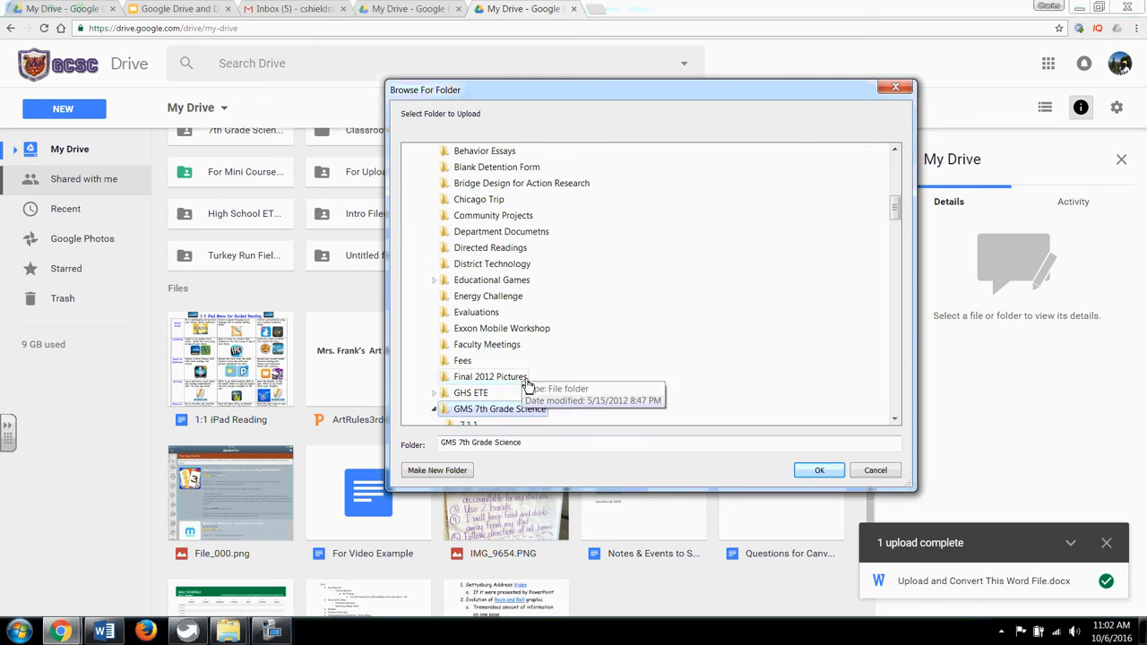
drag(893, 211, 894, 236)
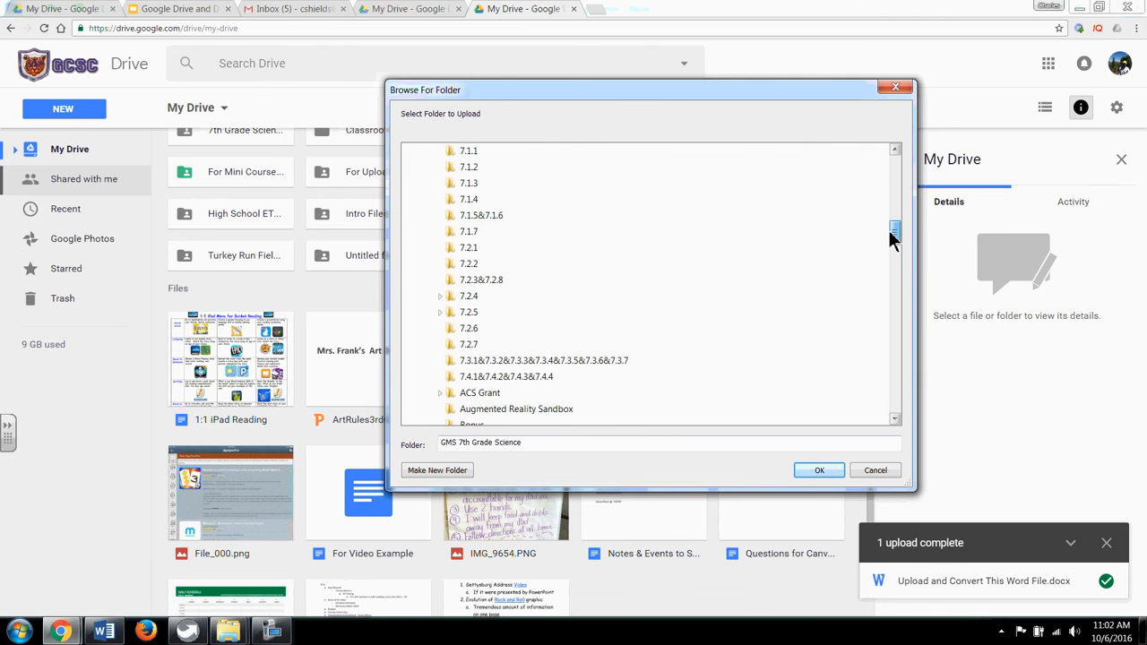
click(469, 186)
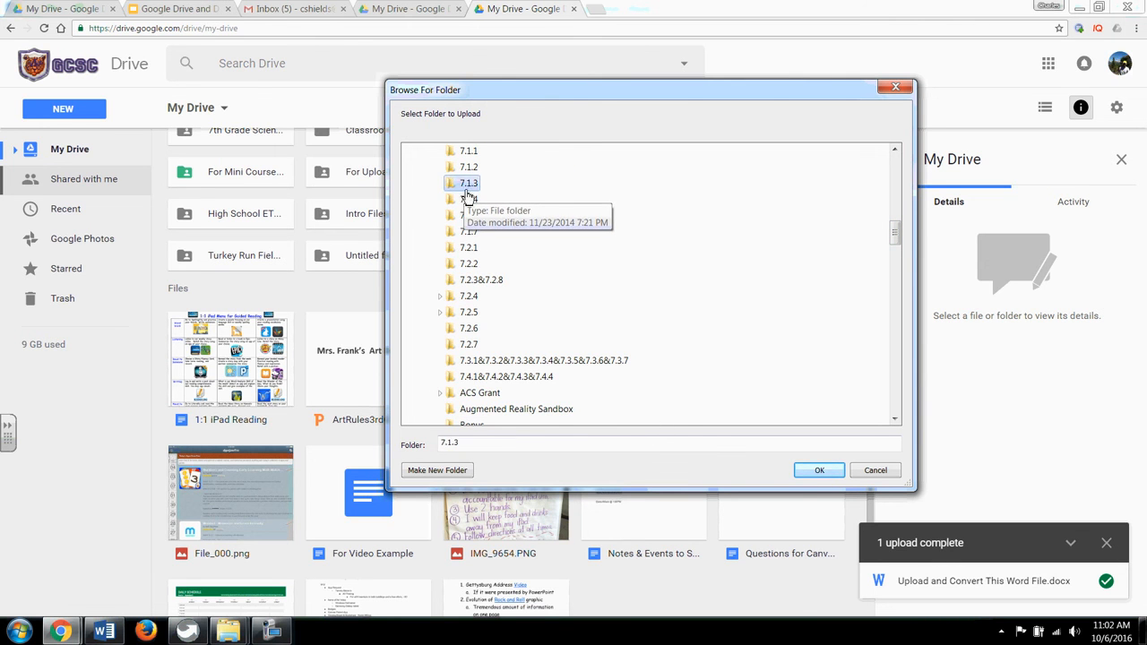
click(818, 472)
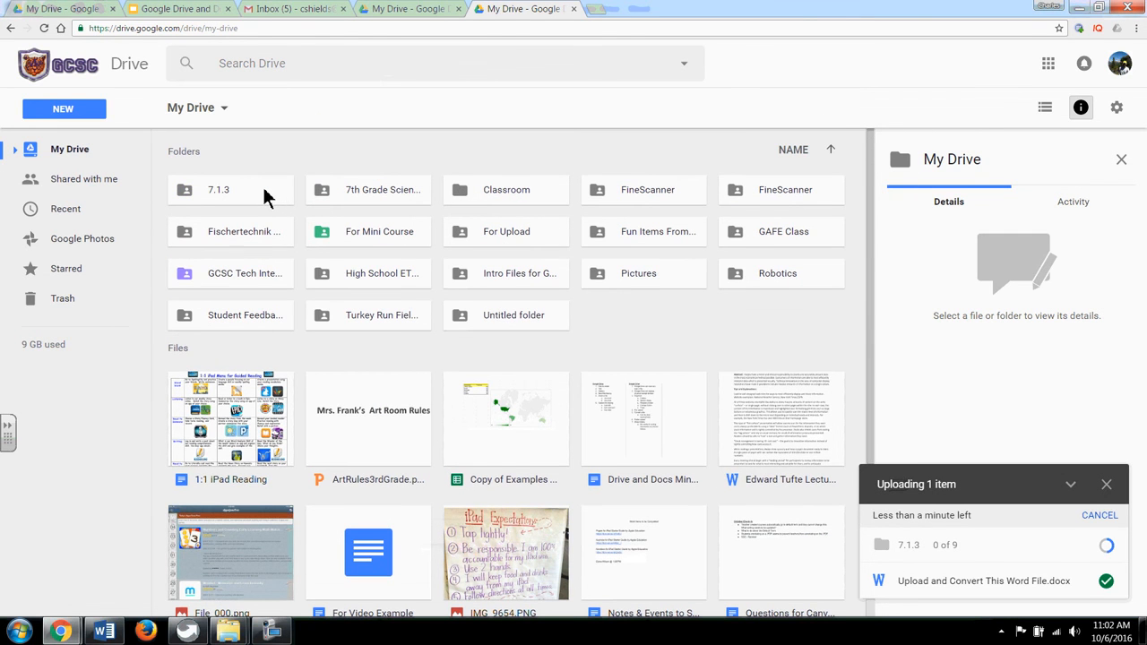
Step: Inspect the uploaded "7.1.3" folder and the open-with options for "Background Information.docx", then return to My Drive and dismiss the upload notice
double_click(265, 196)
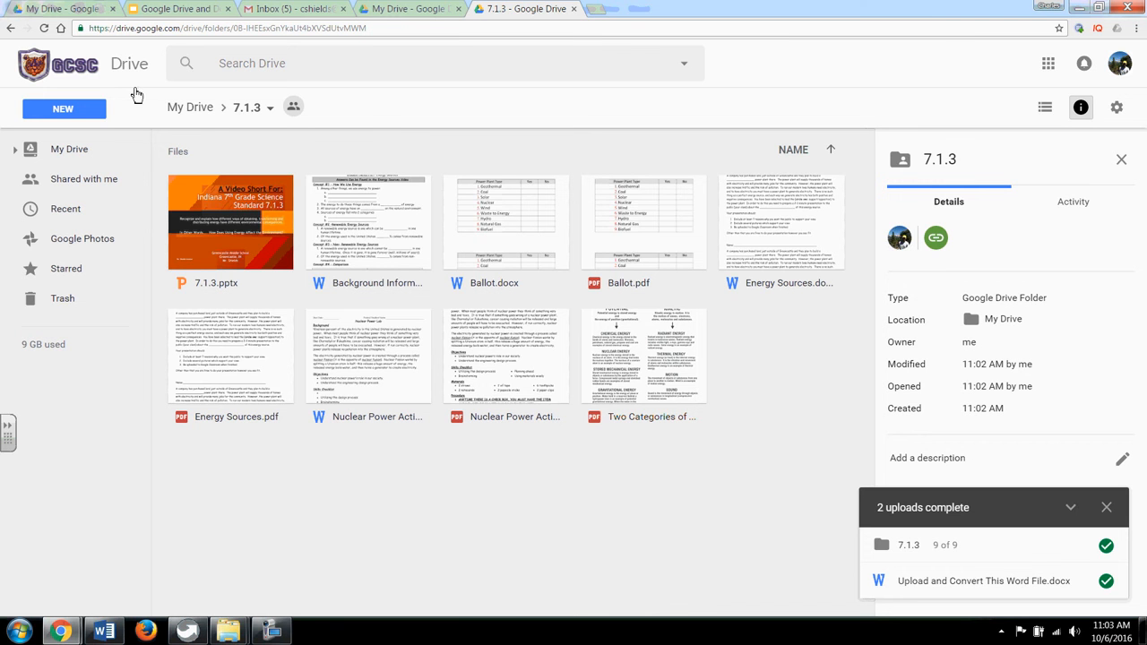
click(415, 262)
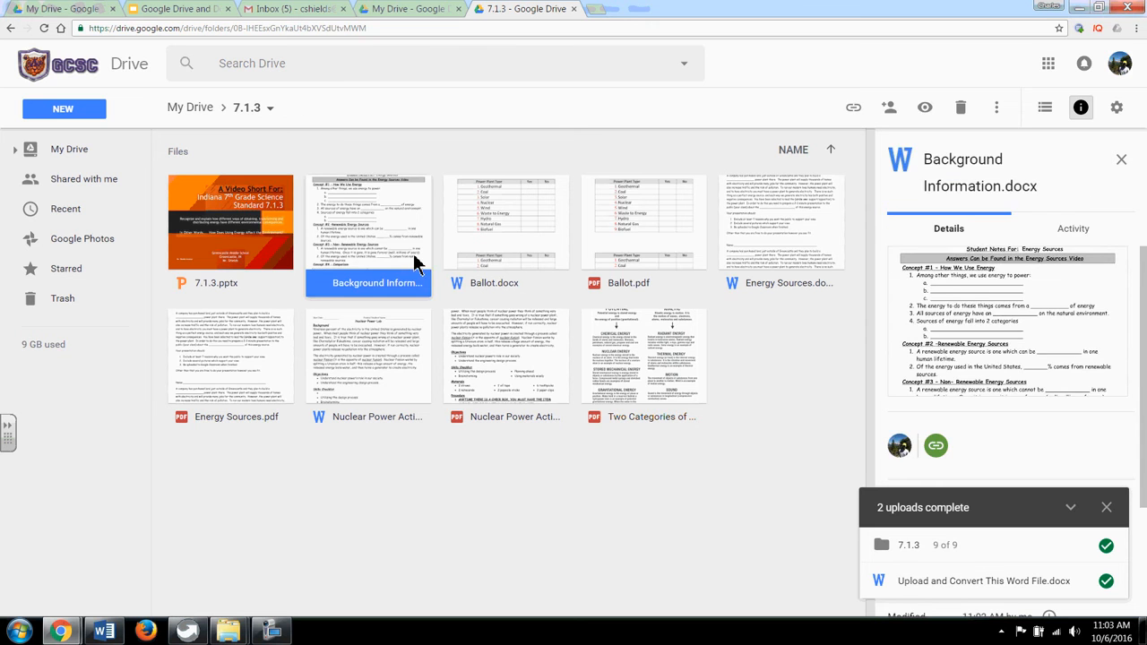
double_click(417, 259)
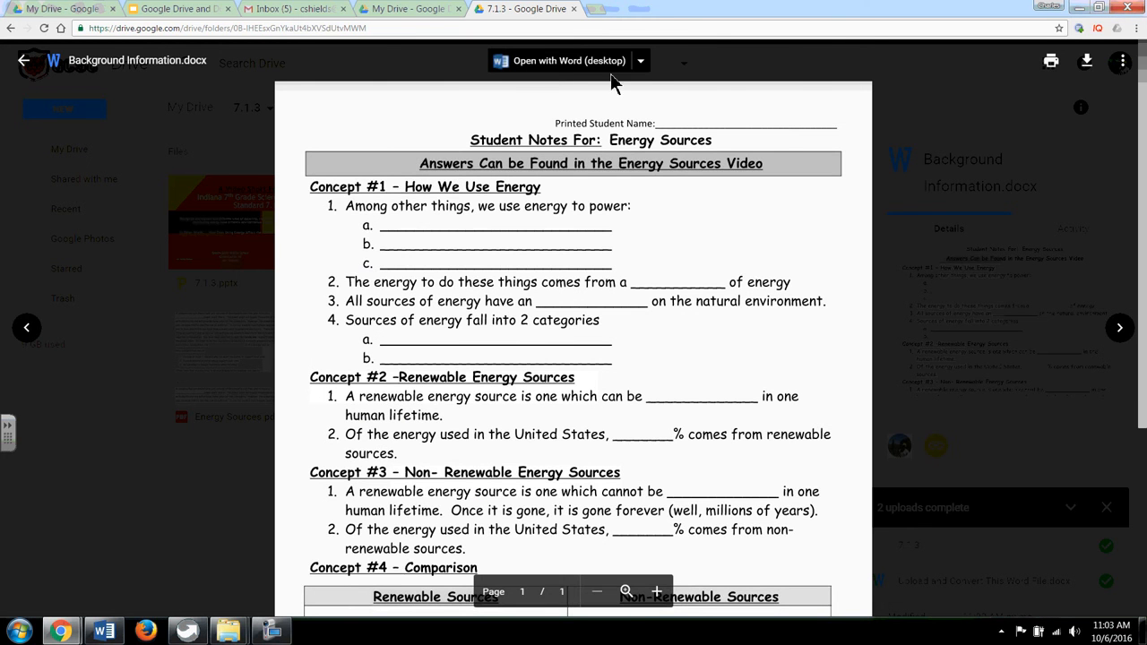
click(641, 60)
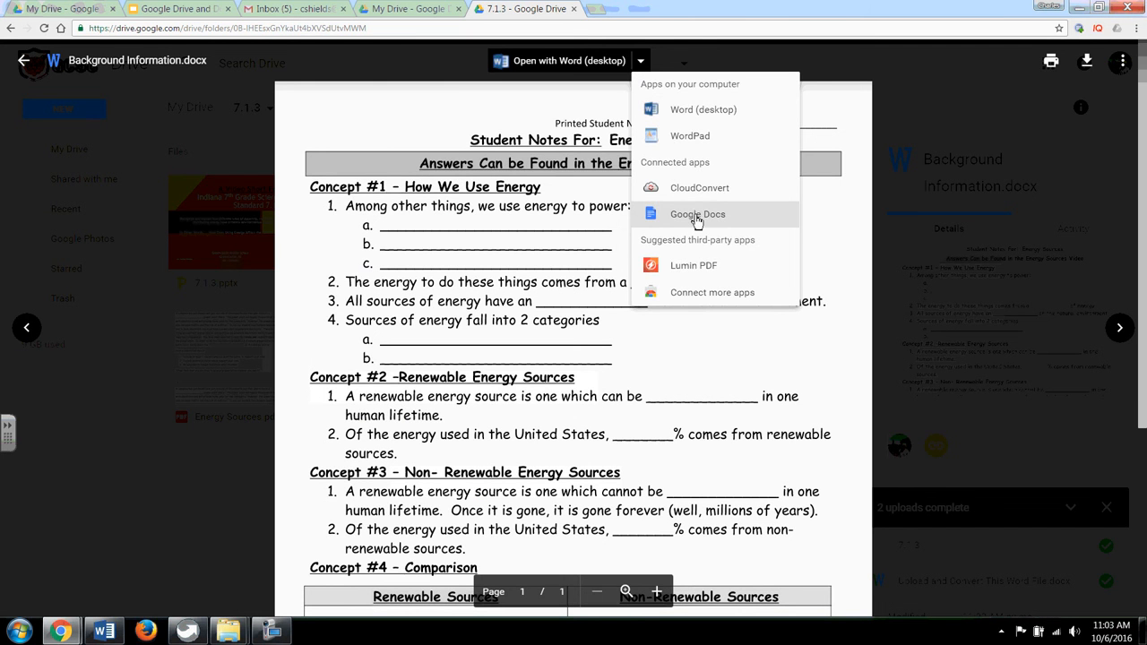
click(853, 216)
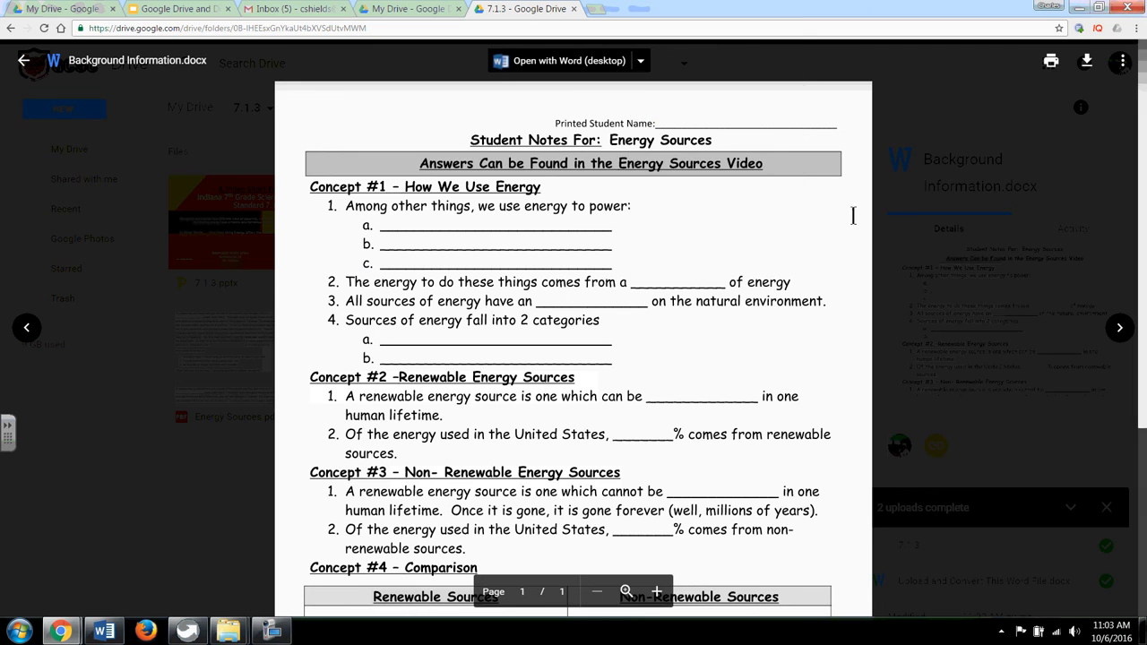
click(23, 60)
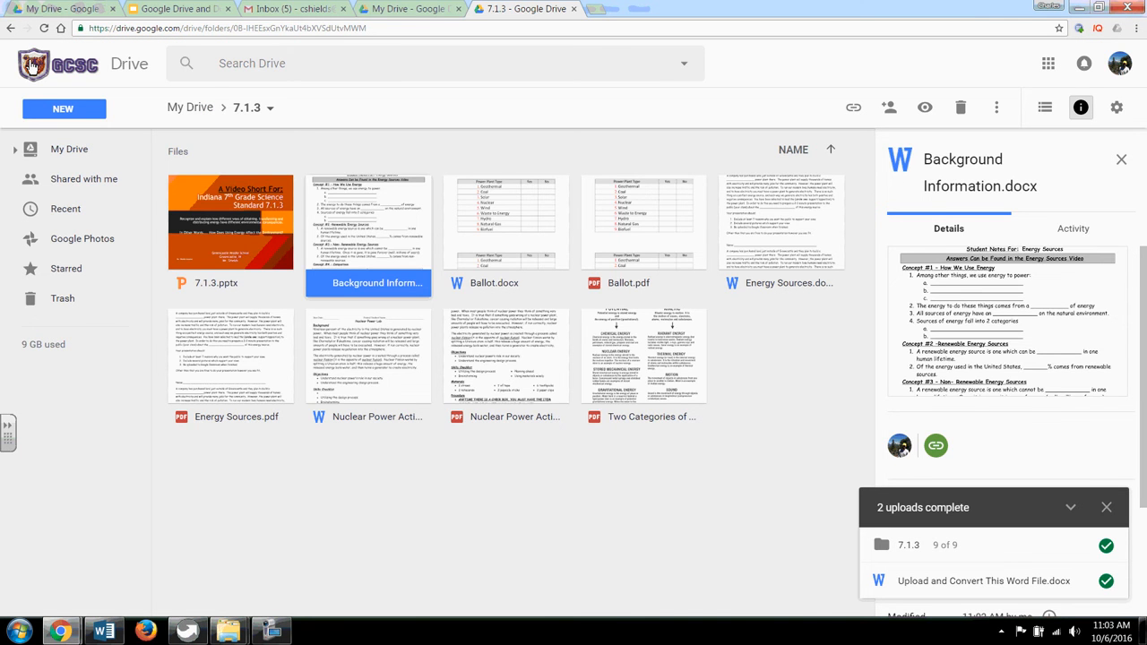
click(198, 109)
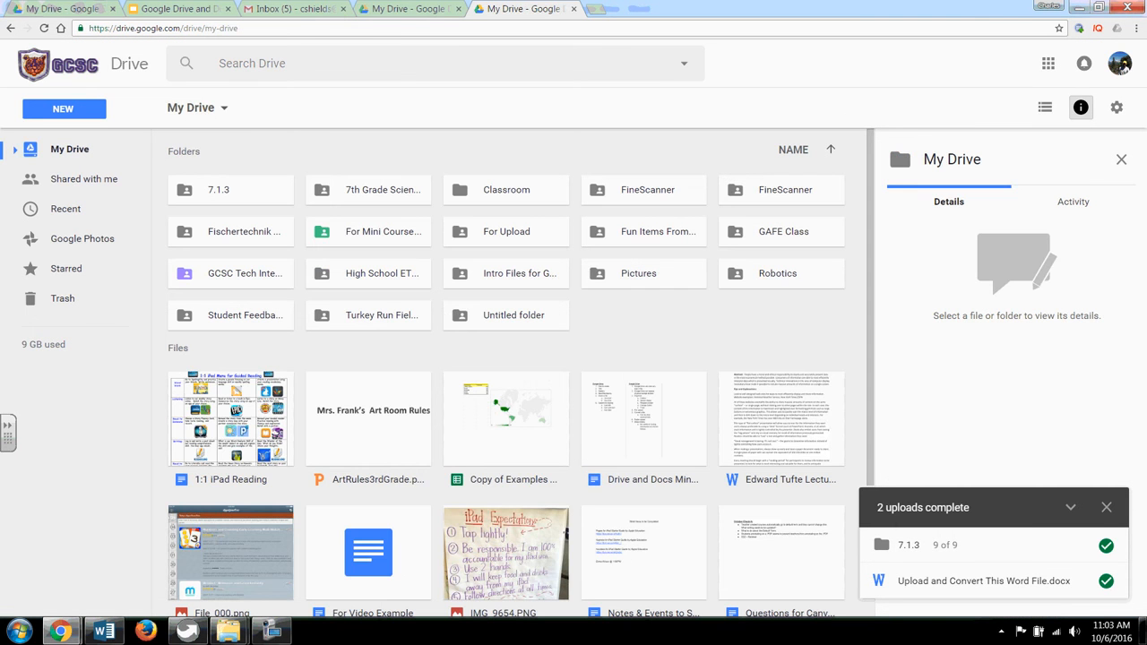
click(1107, 507)
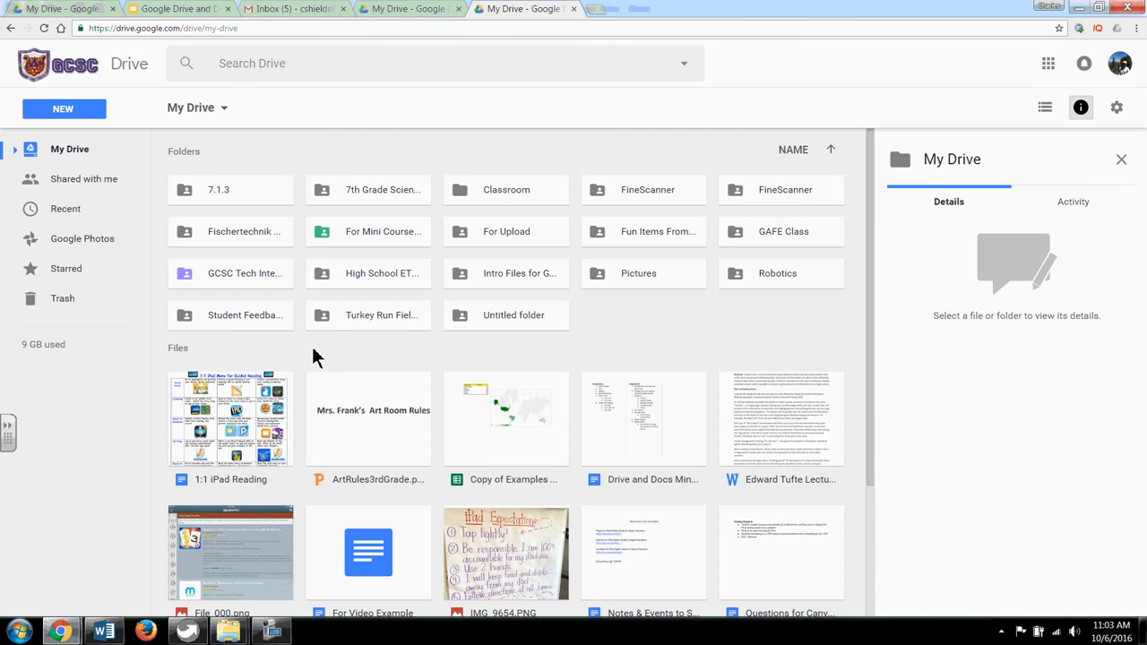
Step: Review the sharing settings of the "7.1.3" folder and close them
click(261, 200)
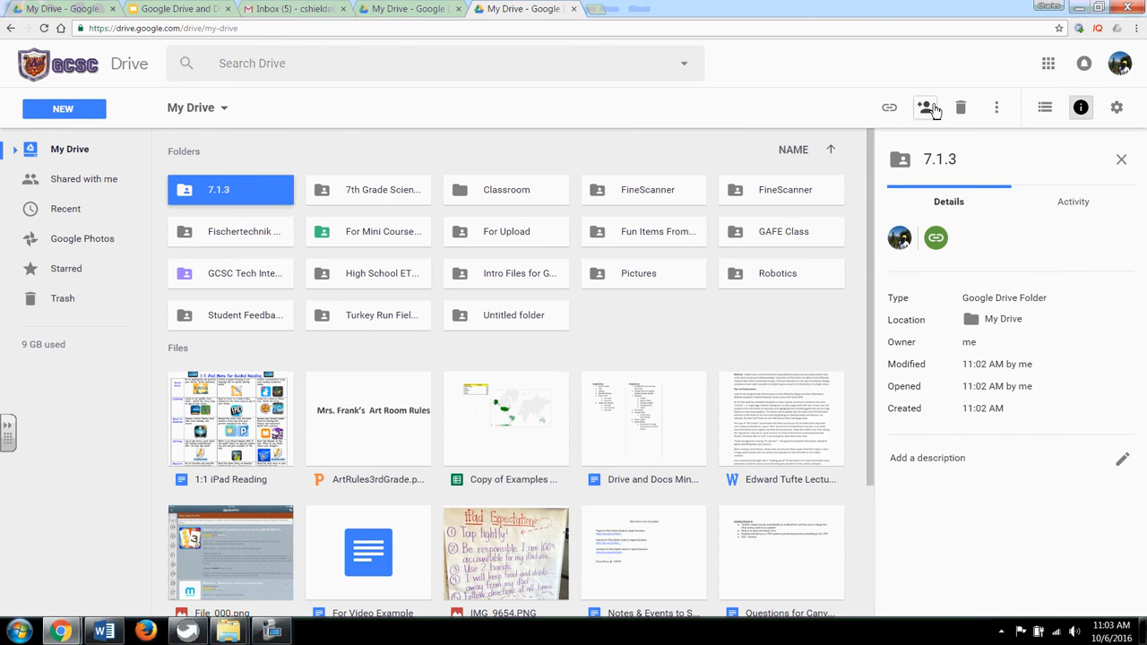
click(933, 110)
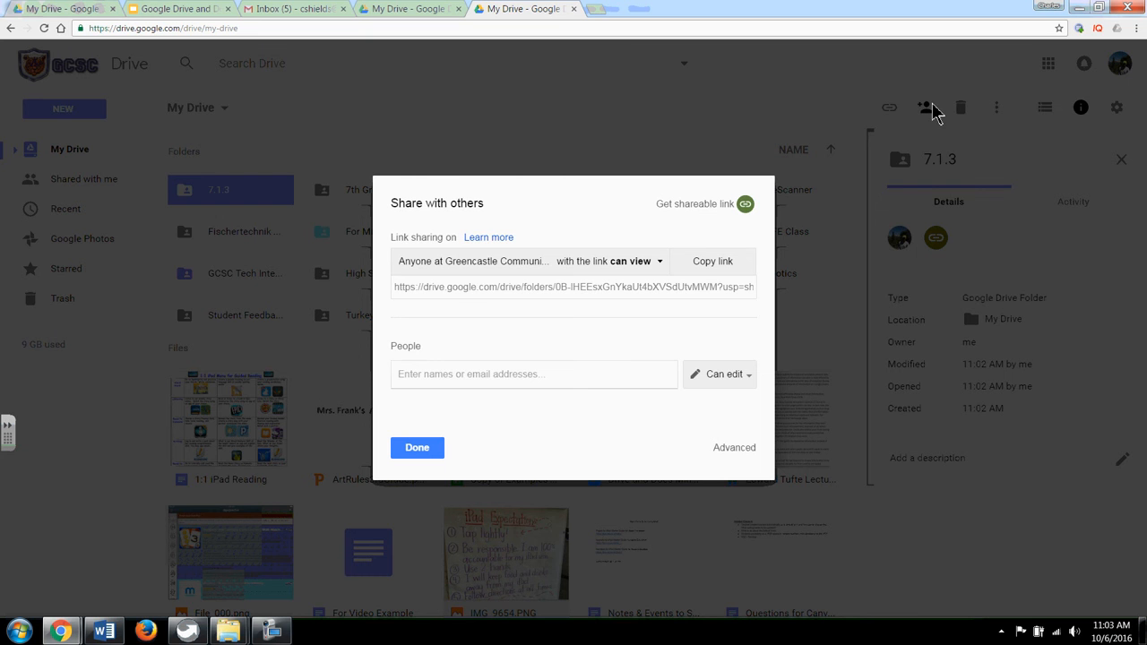
click(418, 448)
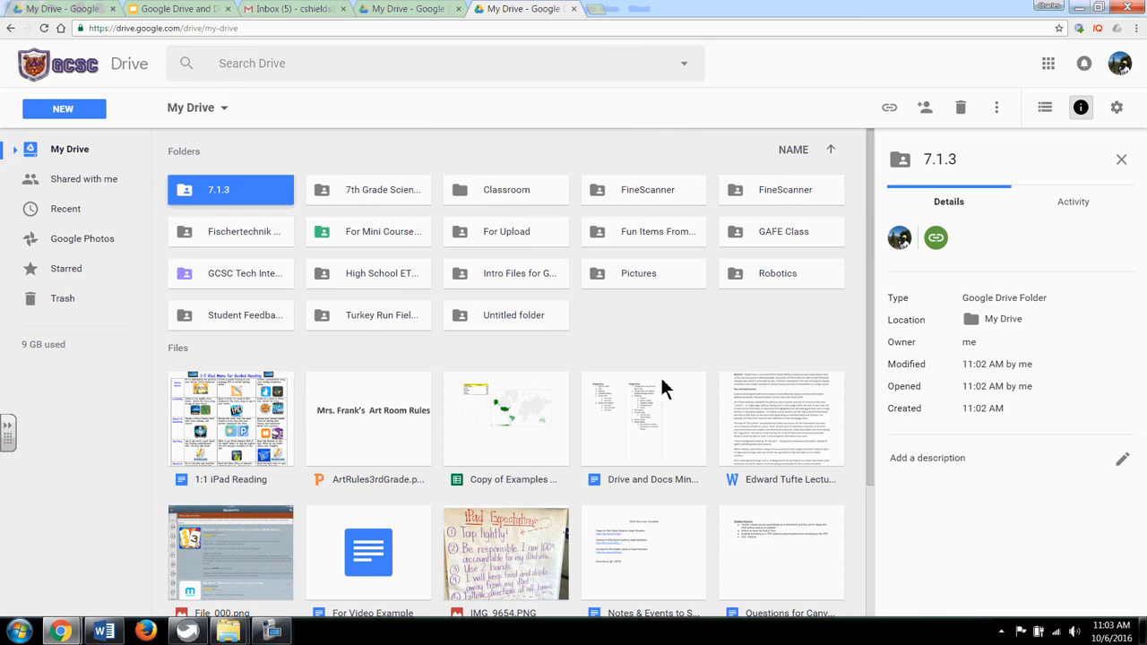
scroll(660, 389, down, 2)
scroll(660, 430, up, 2)
drag(802, 422, 754, 414)
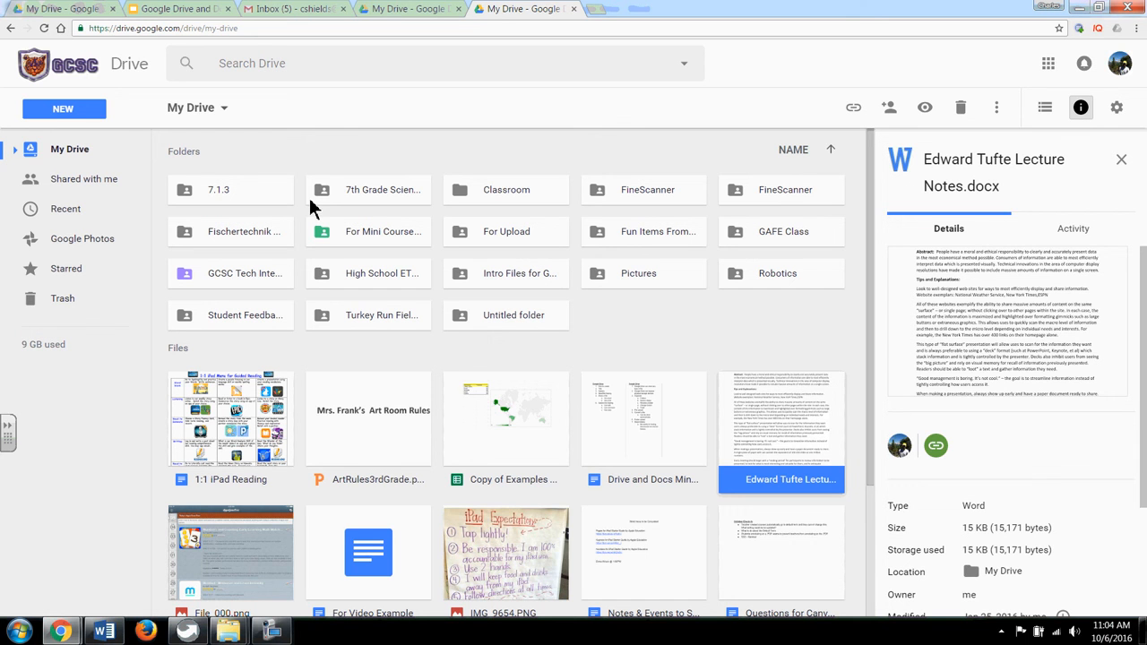
click(88, 114)
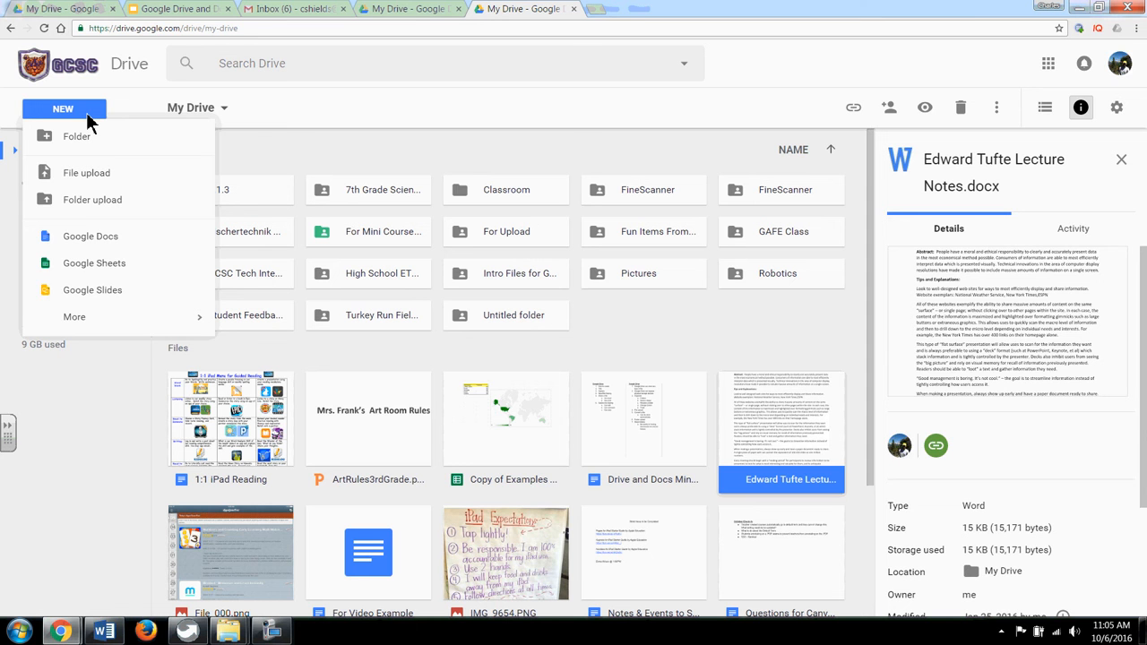
click(87, 115)
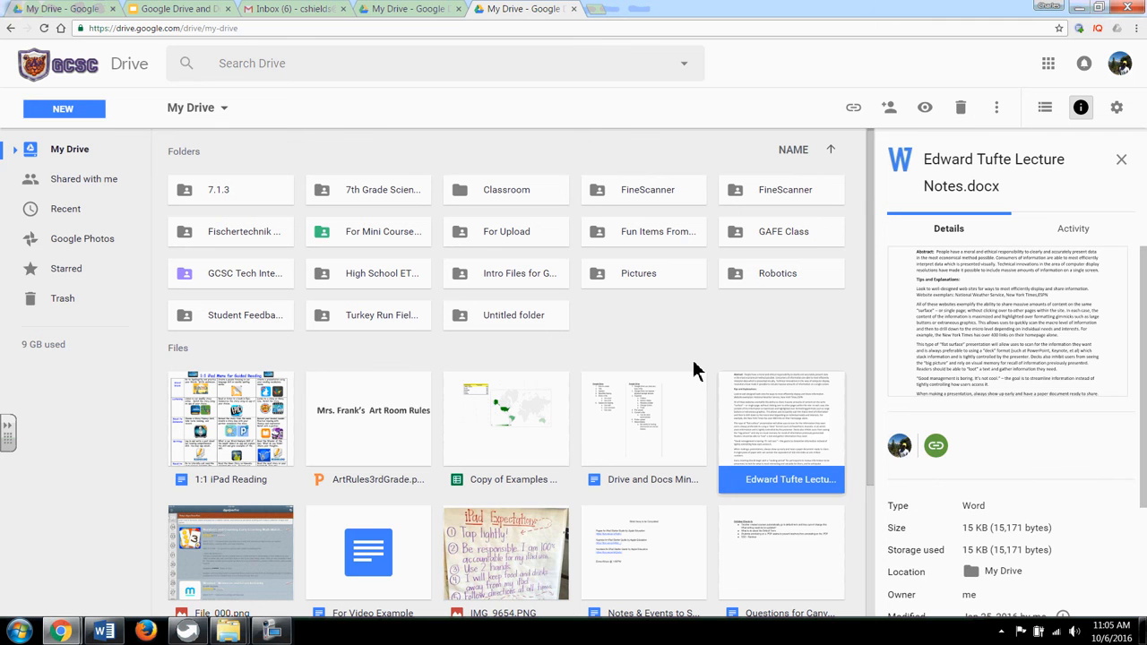
click(270, 632)
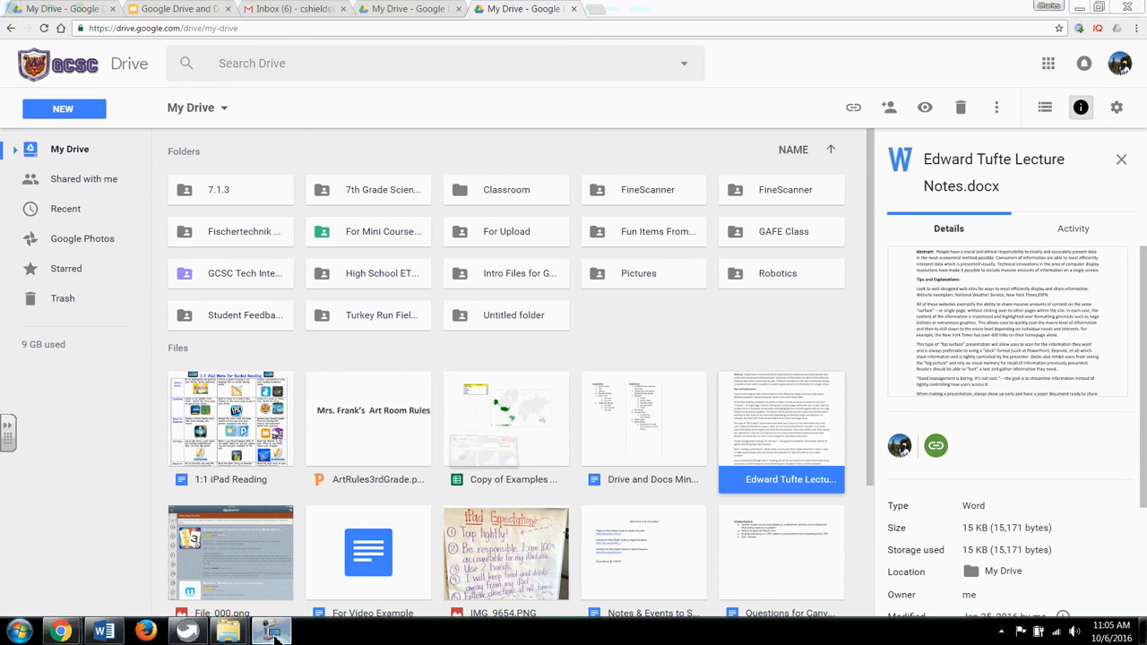